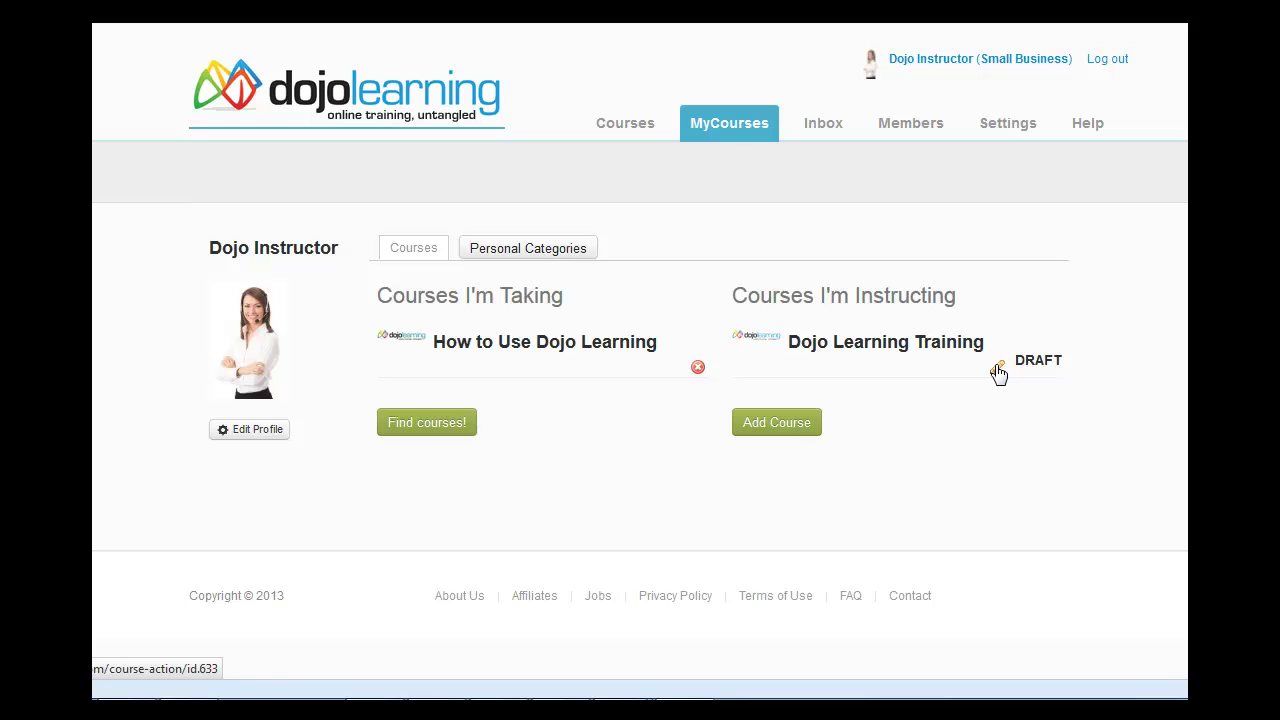
# Step: Open the Dojo Learning Training draft course and bring up its Welcome to Dojo Learning module for editing
pyautogui.click(998, 370)
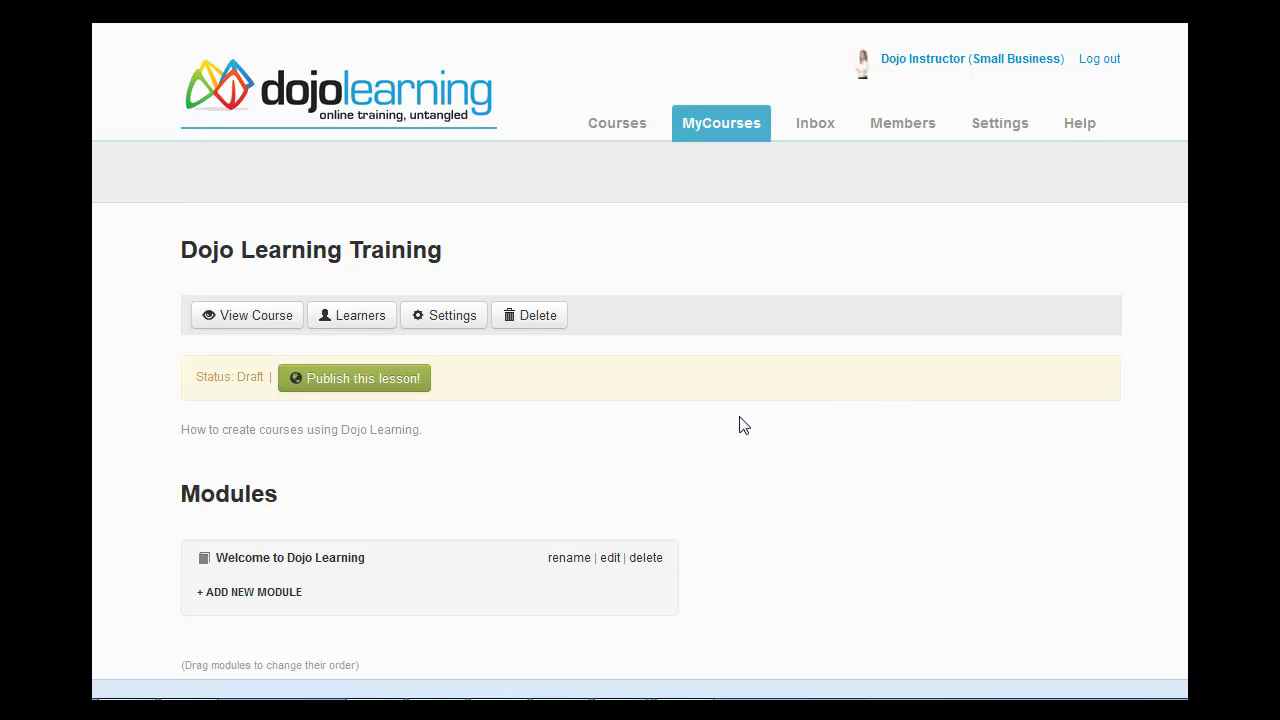
pyautogui.scroll(-1, 1108, 445)
pyautogui.scroll(-3, 1108, 445)
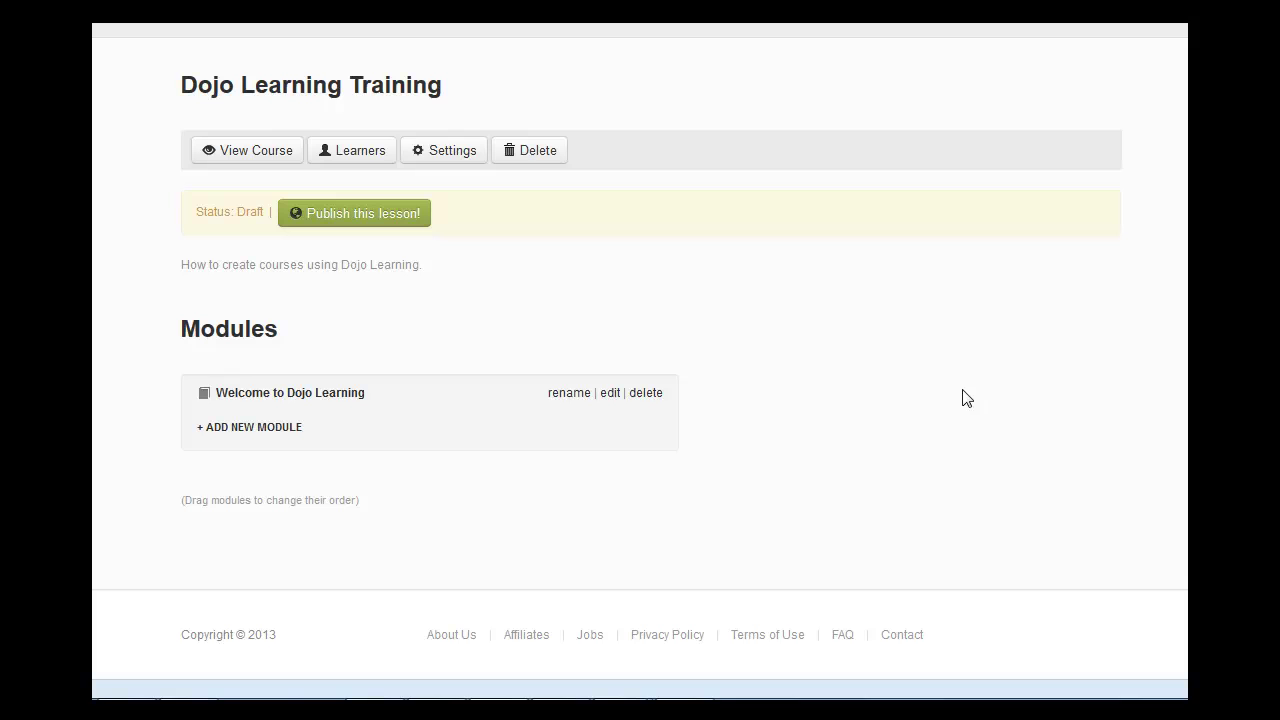
pyautogui.click(610, 393)
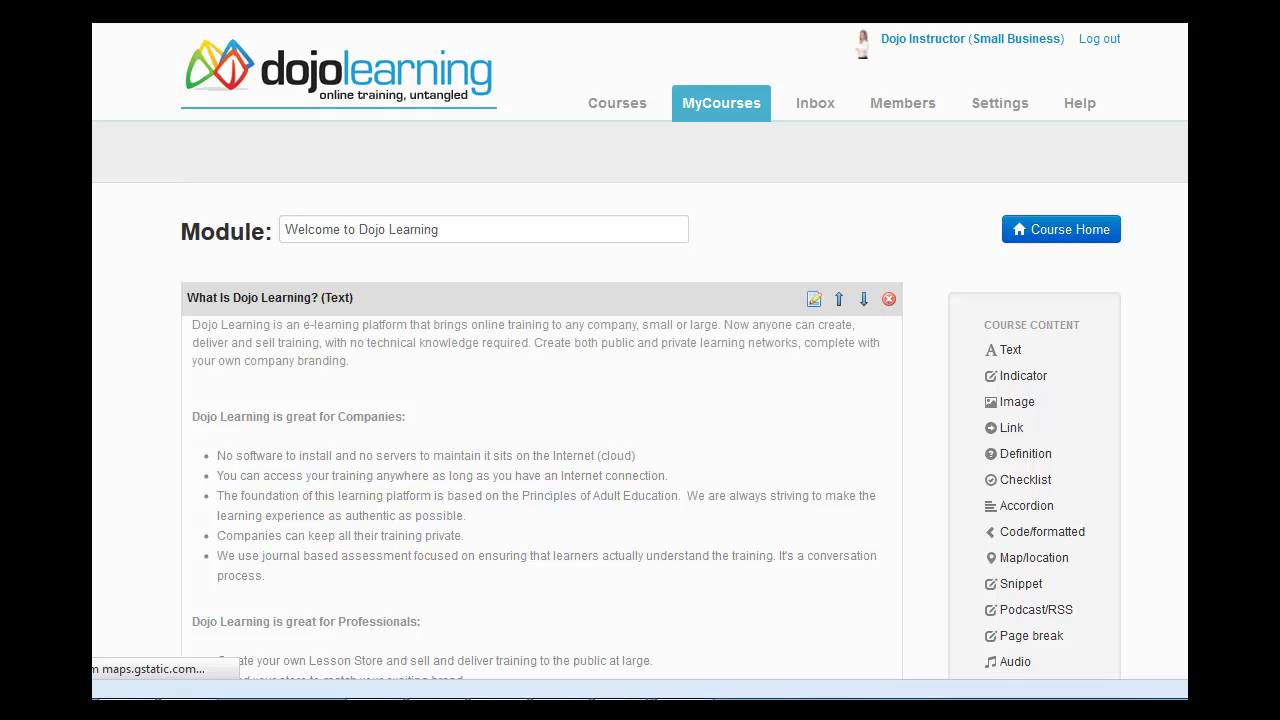
# Step: Look through the module's existing content blocks from the introductory text down to the Handout 1 file
pyautogui.scroll(-5, 640, 350)
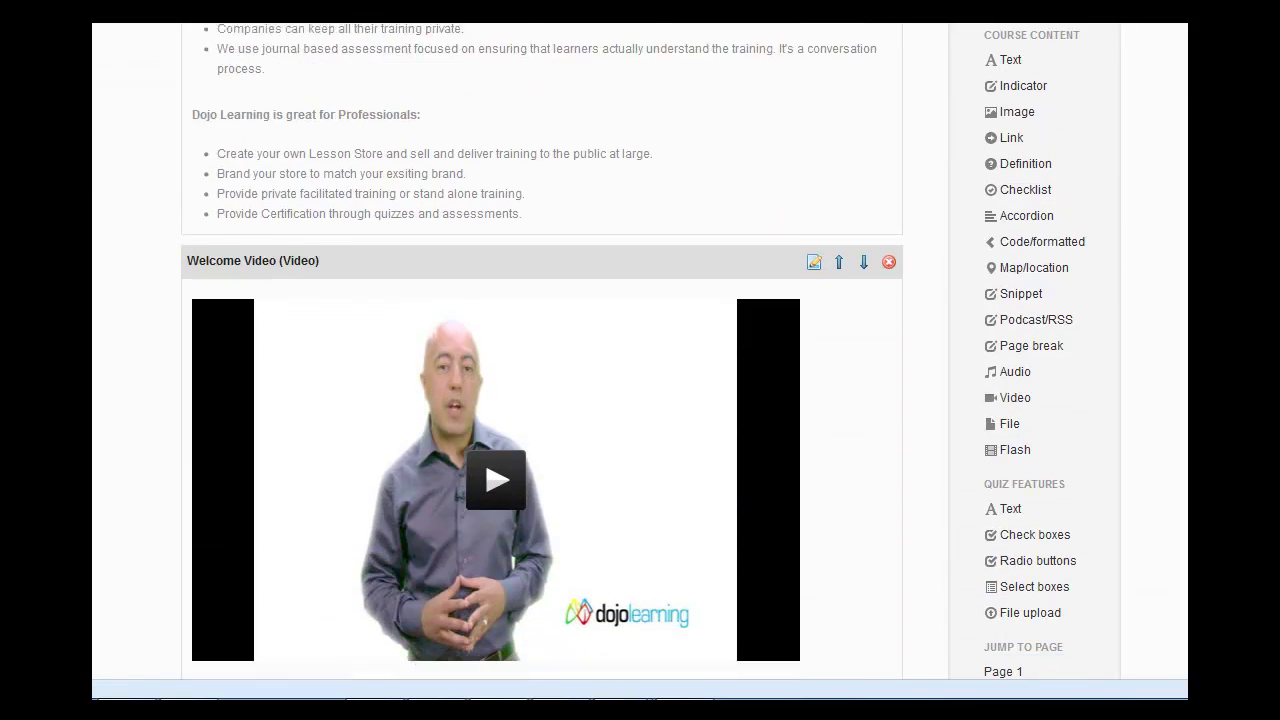
pyautogui.scroll(-5, 540, 350)
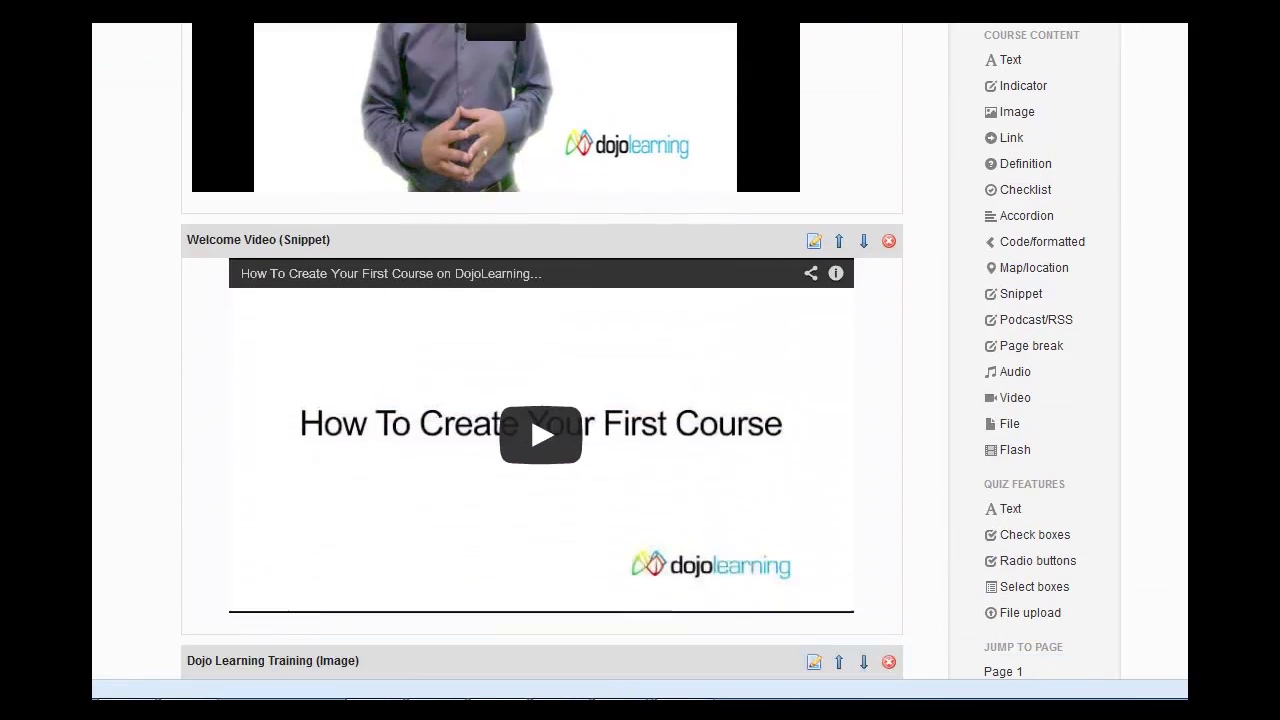
pyautogui.scroll(-6, 540, 350)
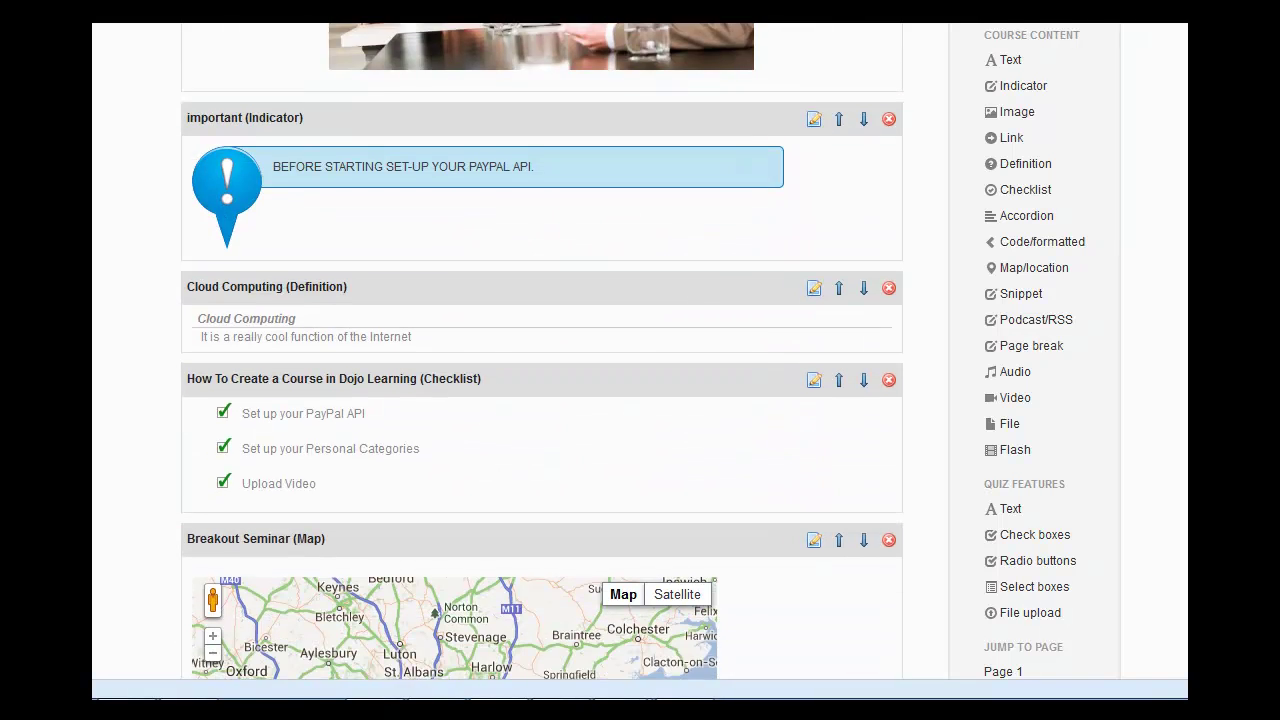
pyautogui.scroll(-8, 540, 350)
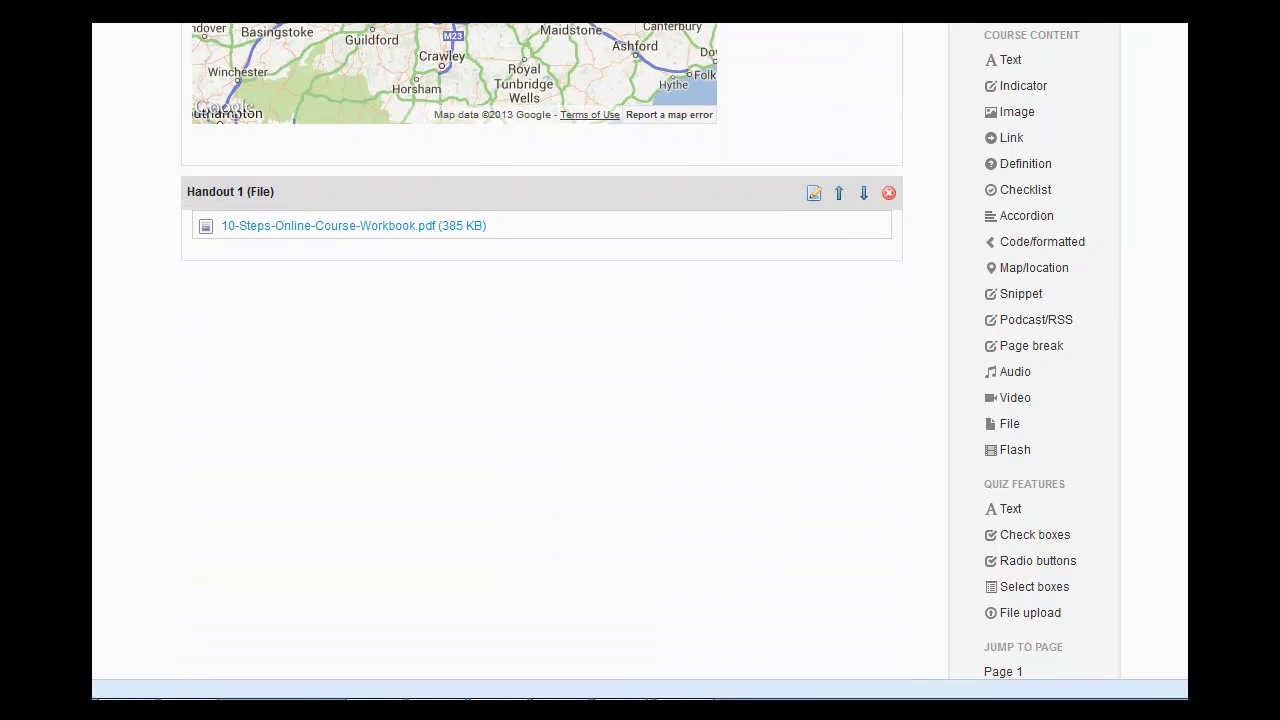
pyautogui.scroll(-1, 540, 350)
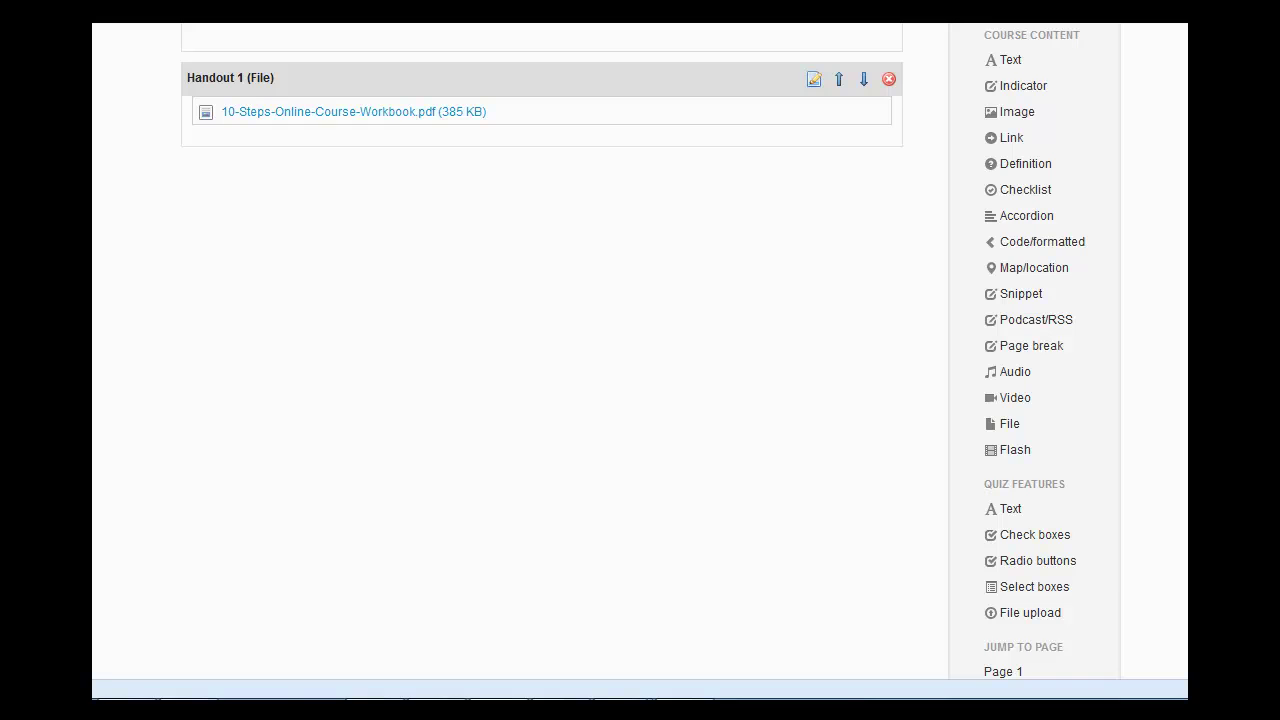
pyautogui.scroll(-1, 540, 350)
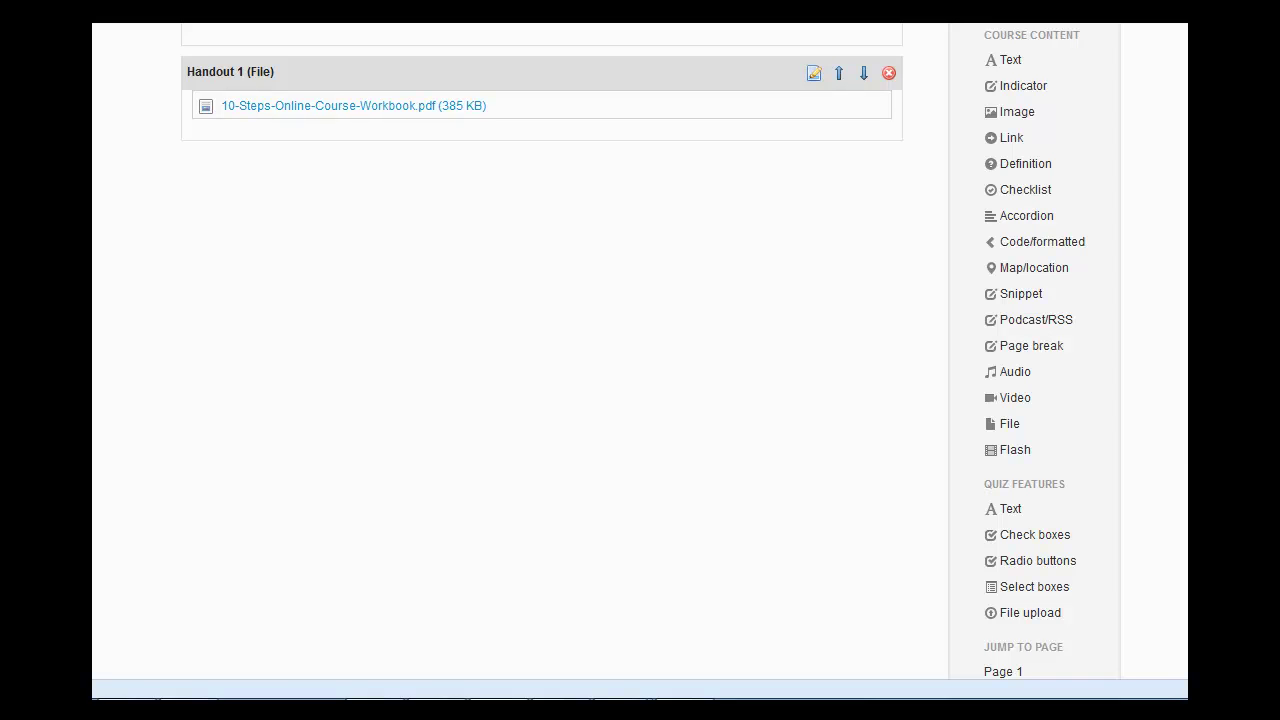
pyautogui.scroll(1, 540, 350)
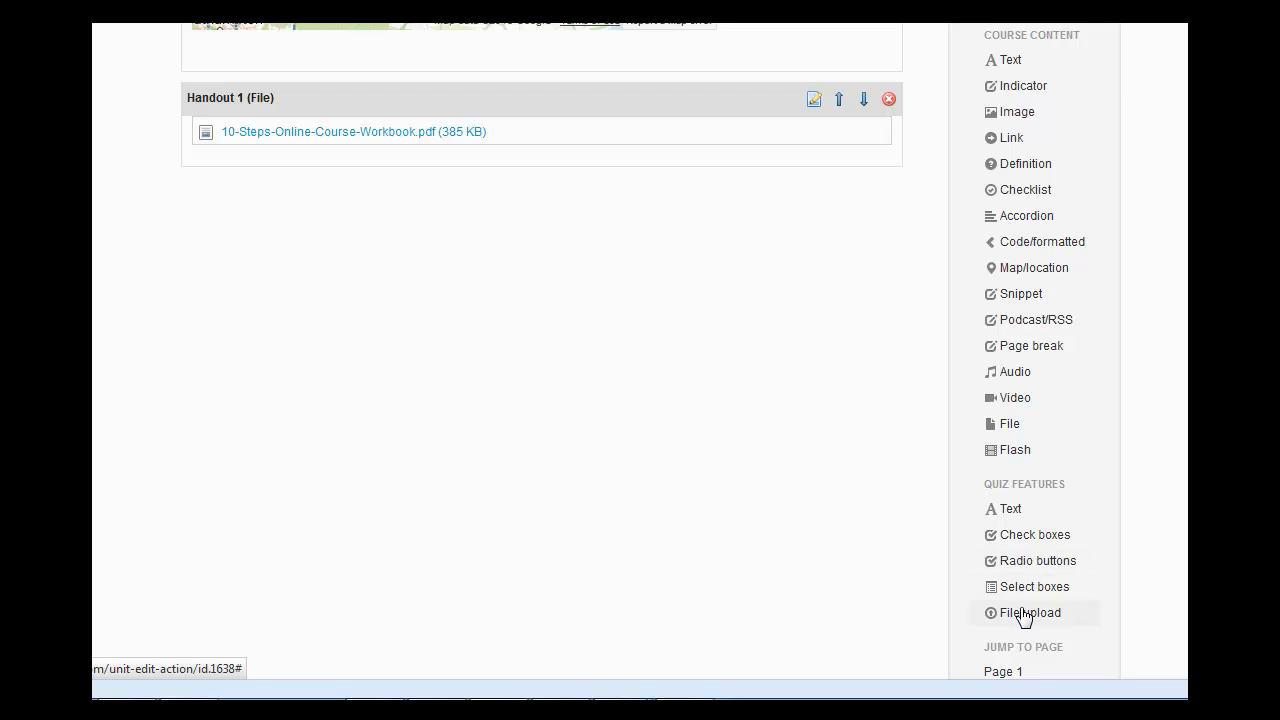
# Step: Add a text quiz question asking "What is the main use of Dojo Learning?" without instant feedback, and save it
pyautogui.click(1012, 512)
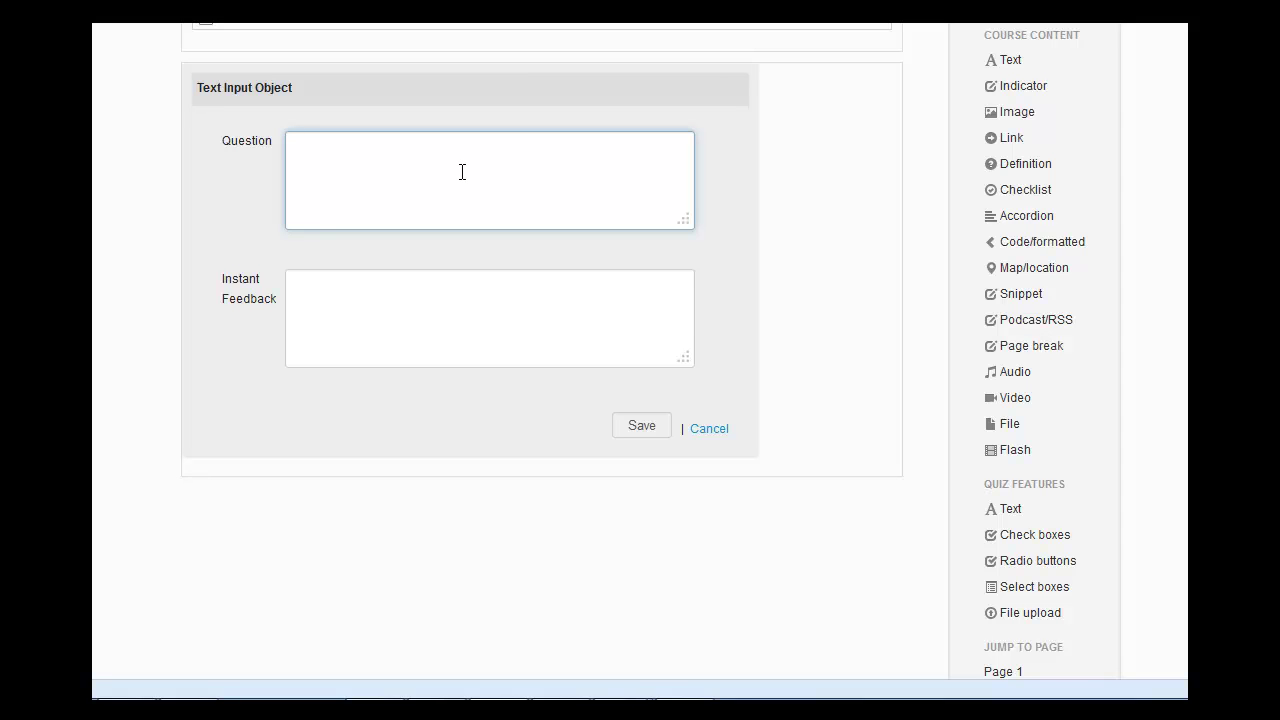
pyautogui.write('What is the main colou')
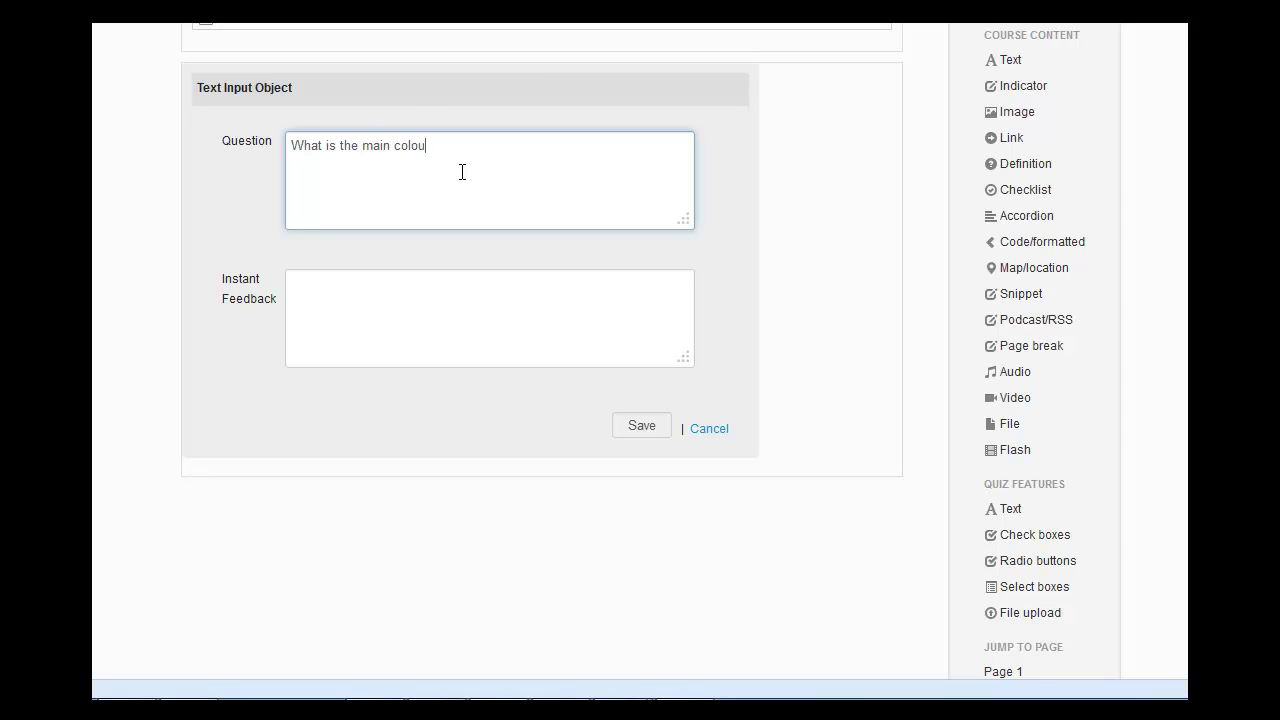
pyautogui.press('BackSpace')
pyautogui.press('BackSpace')
pyautogui.press('BackSpace')
pyautogui.press('BackSpace')
pyautogui.press('BackSpace')
pyautogui.write('use o')
pyautogui.write('f Dojo')
pyautogui.write(' Lr')
pyautogui.write('earning')
pyautogui.write('?')
pyautogui.click(638, 425)
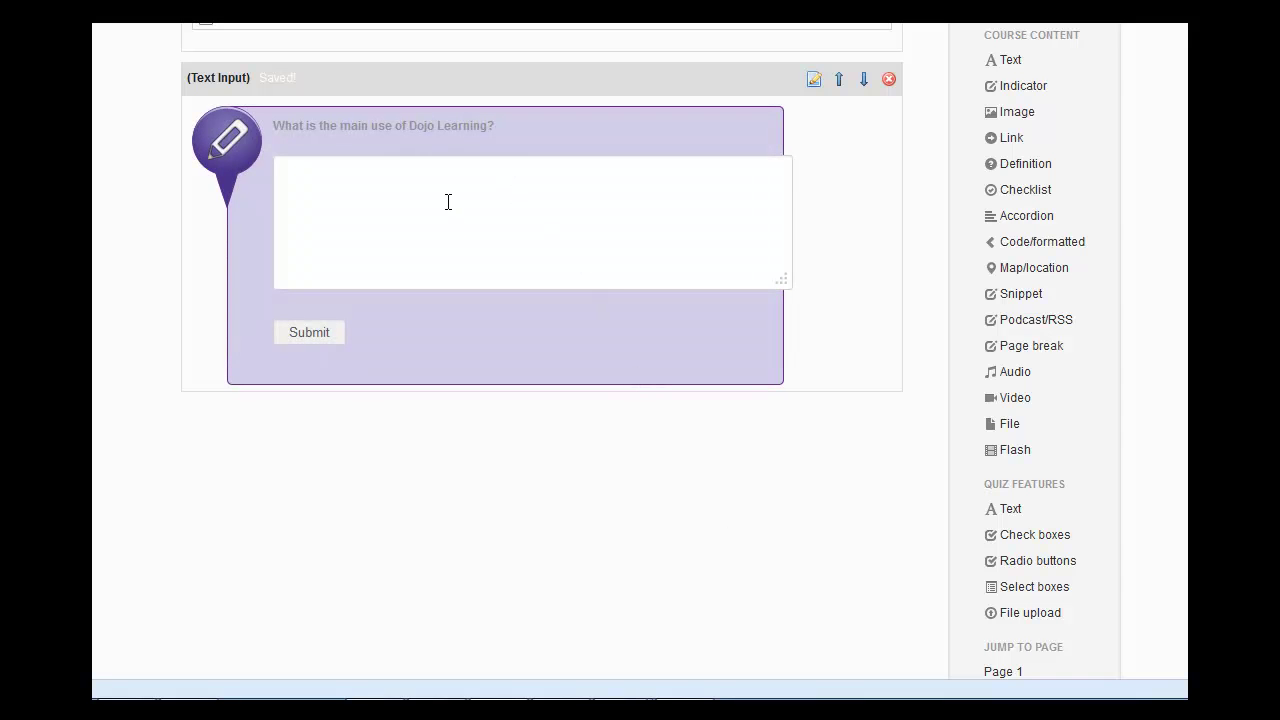
pyautogui.moveTo(274, 126); pyautogui.dragTo(513, 133)
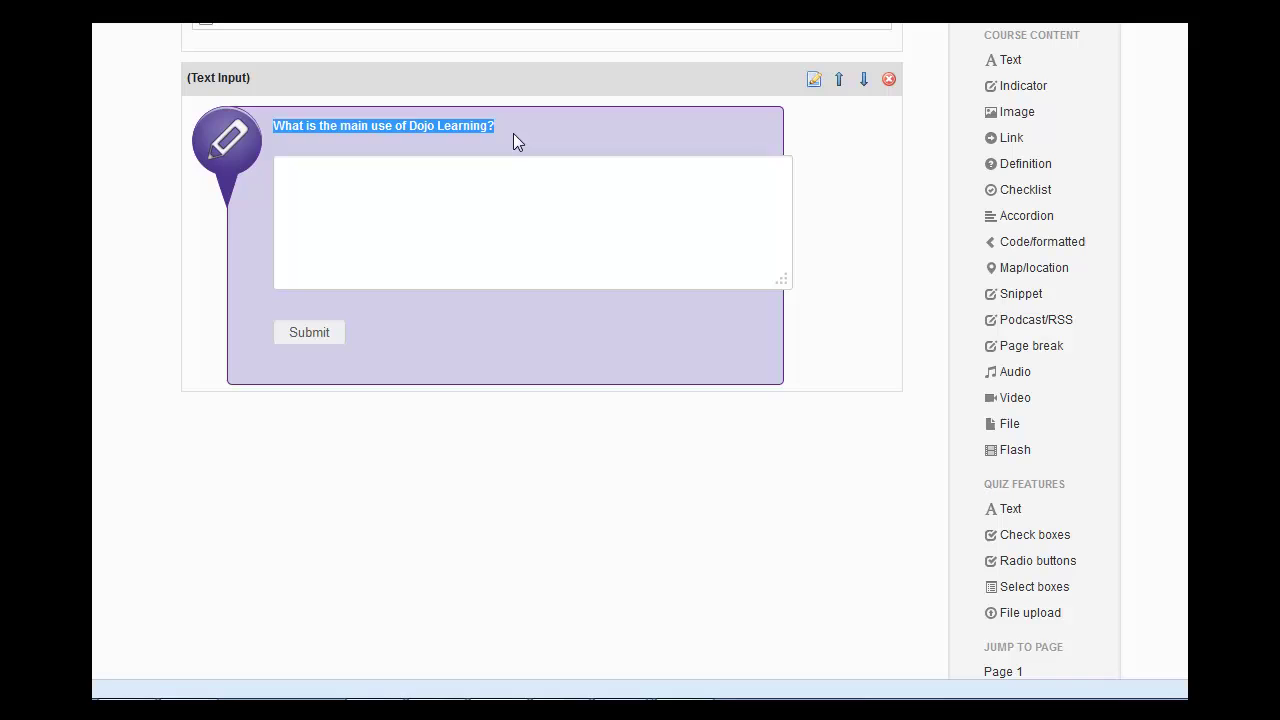
pyautogui.click(507, 205)
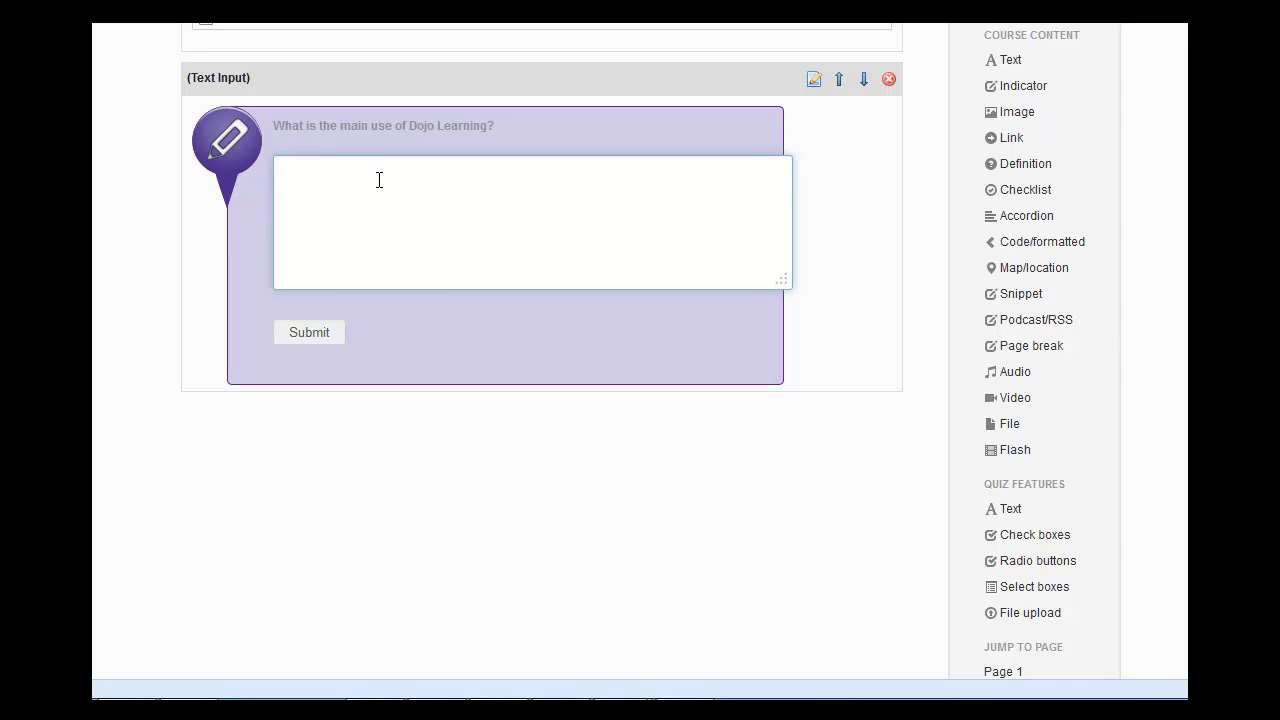
# Step: Start a check box quiz question with the text "What is the main use of Dojo Learning?"
pyautogui.click(1030, 535)
pyautogui.click(429, 165)
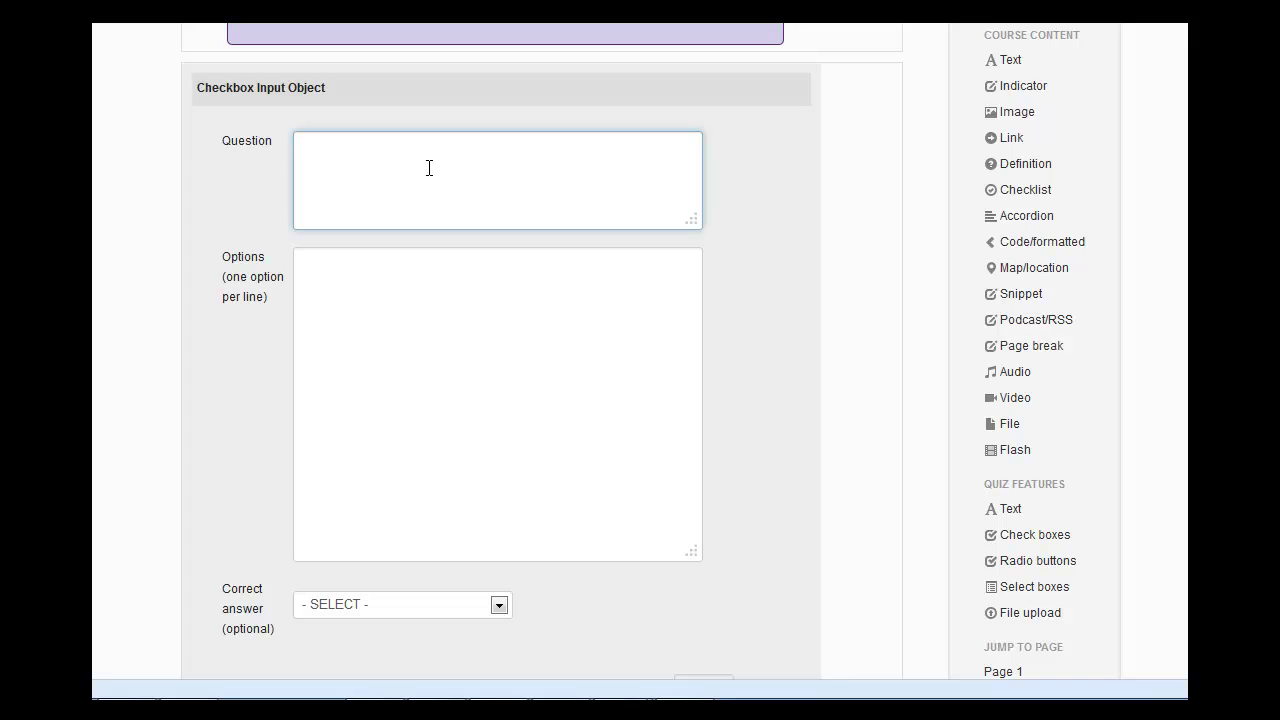
pyautogui.write('What is the y')
pyautogui.press('BackSpace')
pyautogui.write('use of')
pyautogui.scroll(5, 960, 500)
pyautogui.scroll(-4, 930, 510)
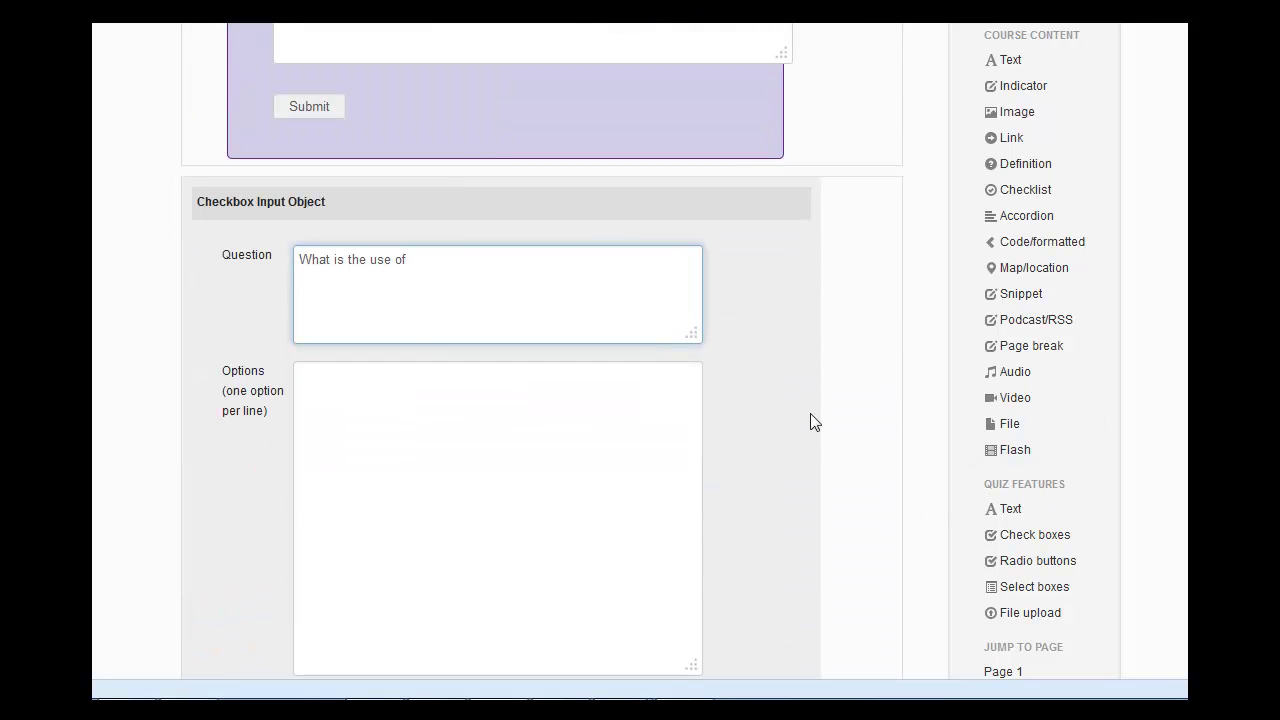
pyautogui.scroll(-2, 426, 349)
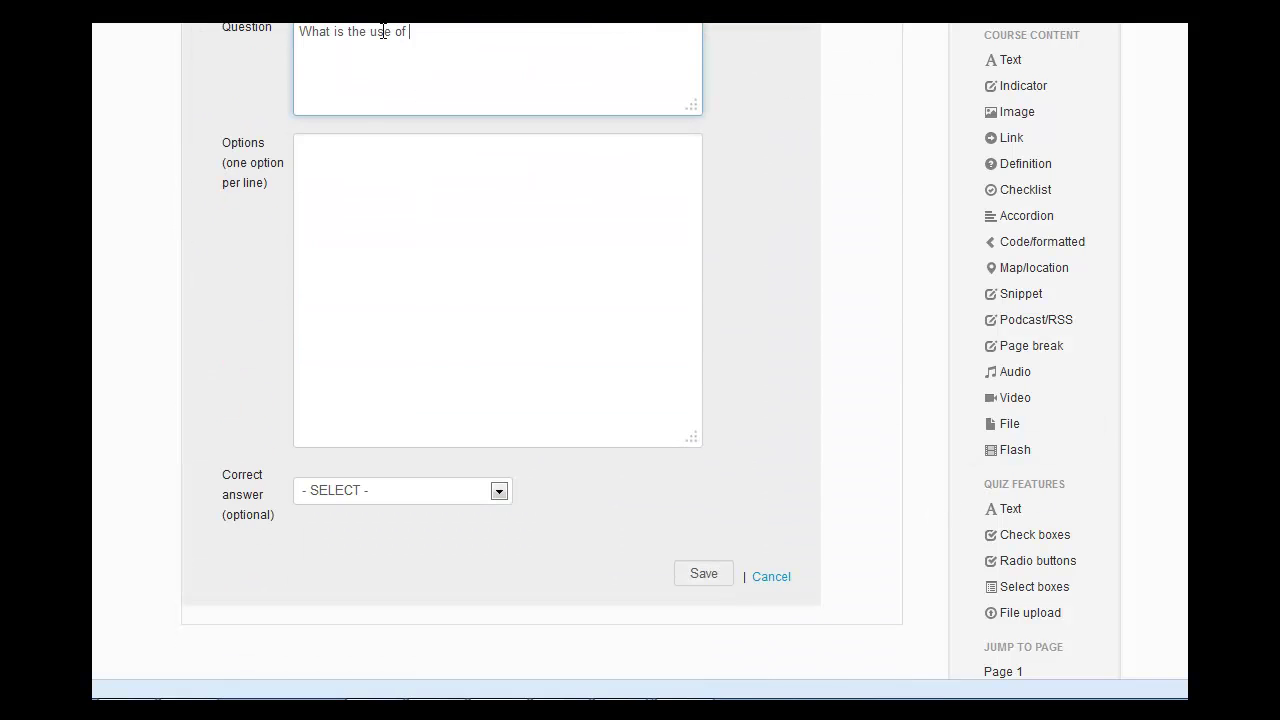
pyautogui.scroll(1, 366, 109)
pyautogui.click(371, 142)
pyautogui.write('main use of ')
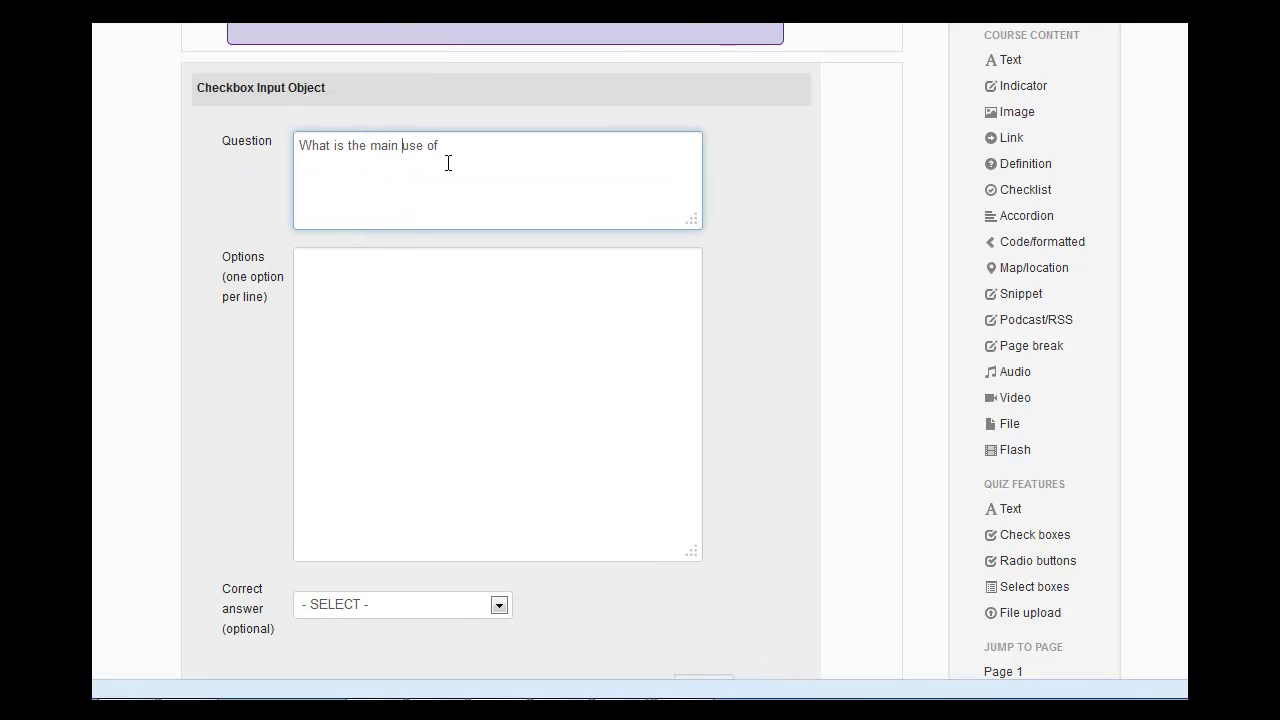
pyautogui.write('Dojo Learning?')
# Step: Enter the answer options "To create and share online training", "To create scrambled eggs" and "To grow better vegetables", one per line
pyautogui.click(440, 285)
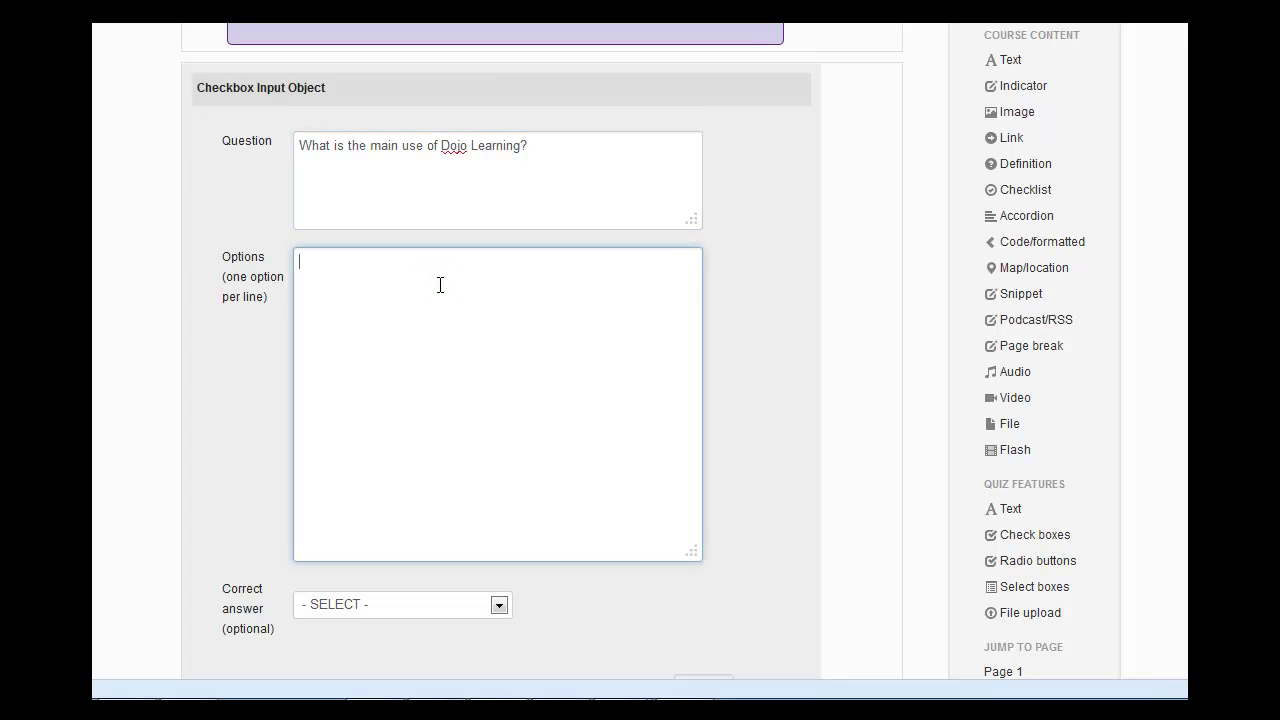
pyautogui.write('To creat')
pyautogui.press('BackSpace')
pyautogui.write('e and share online training ')
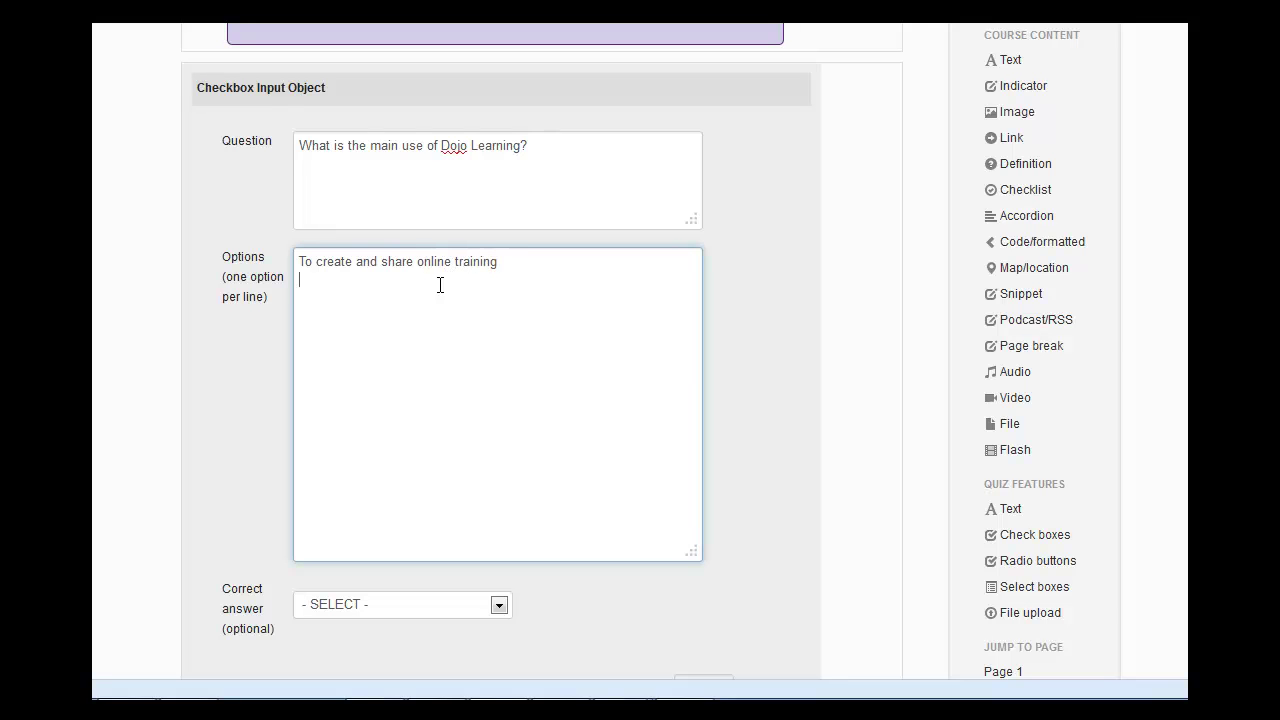
pyautogui.write('To create scrambled eggs')
pyautogui.press('Return')
pyautogui.write('To')
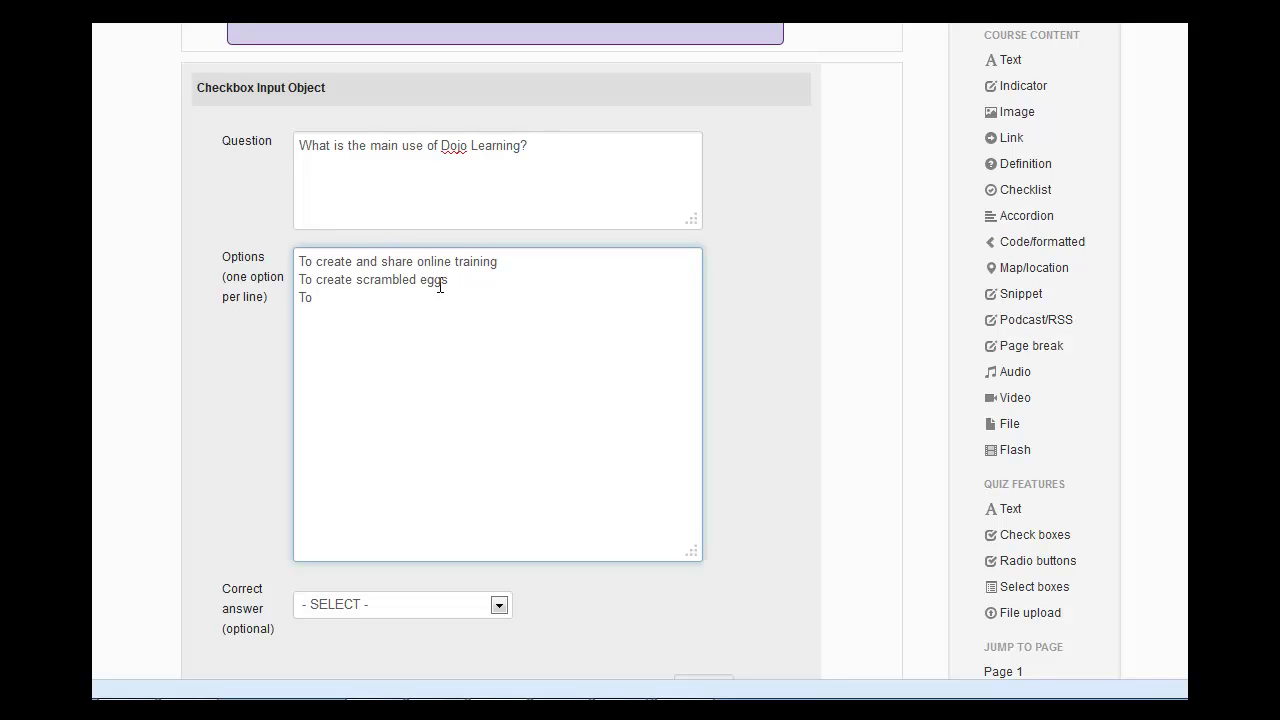
pyautogui.write(' grow better vegetables')
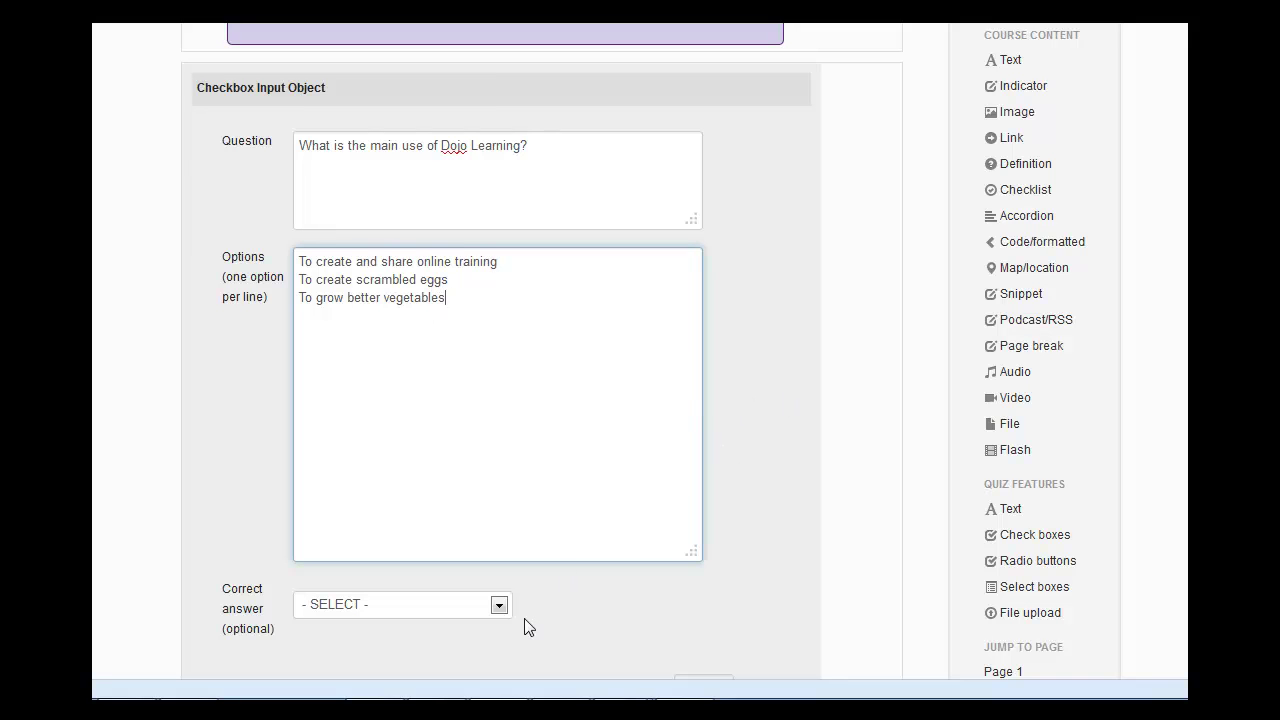
# Step: Set "To create and share online training" as the correct answer and save the check box question
pyautogui.click(498, 605)
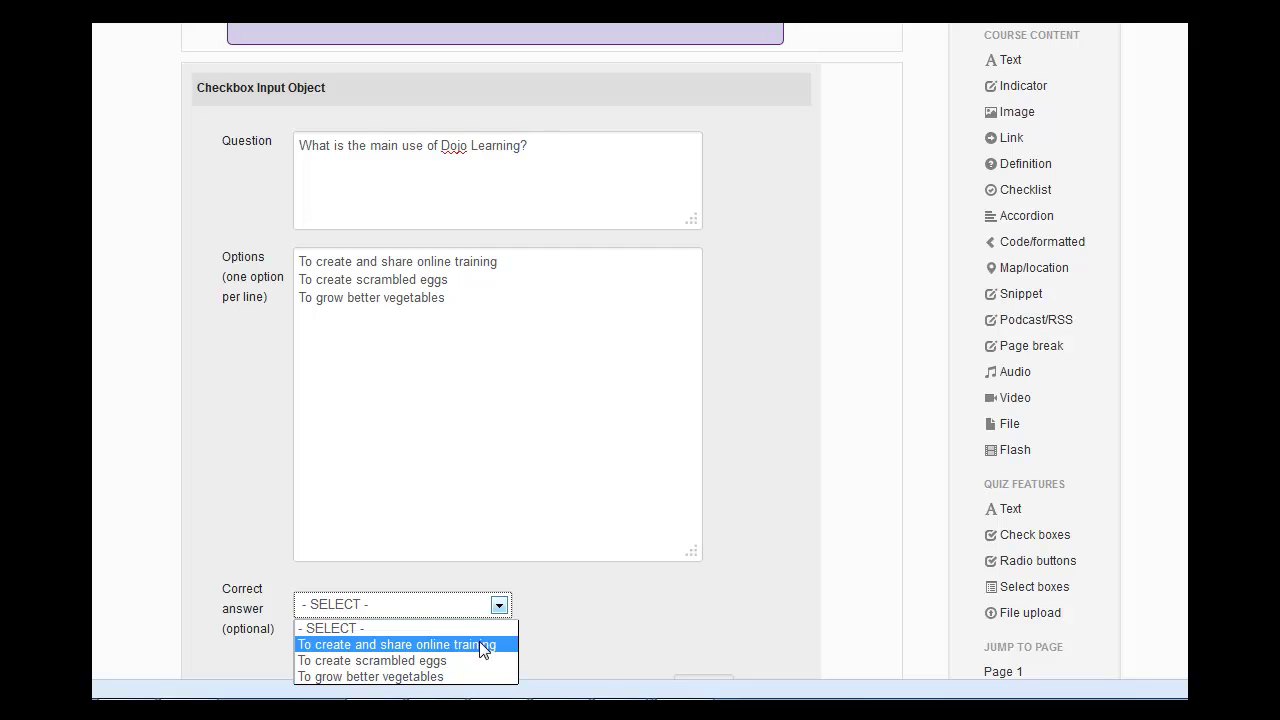
pyautogui.click(760, 551)
pyautogui.scroll(-1, 829, 531)
pyautogui.scroll(-3, 826, 533)
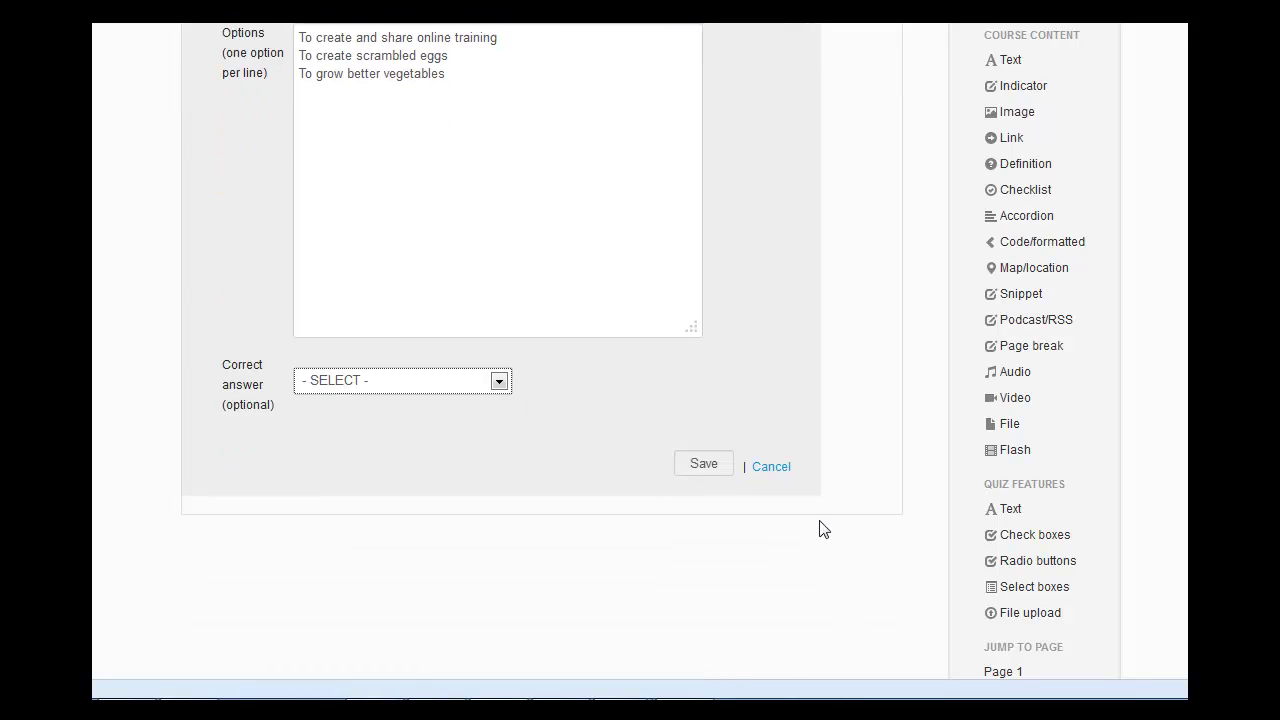
pyautogui.click(499, 378)
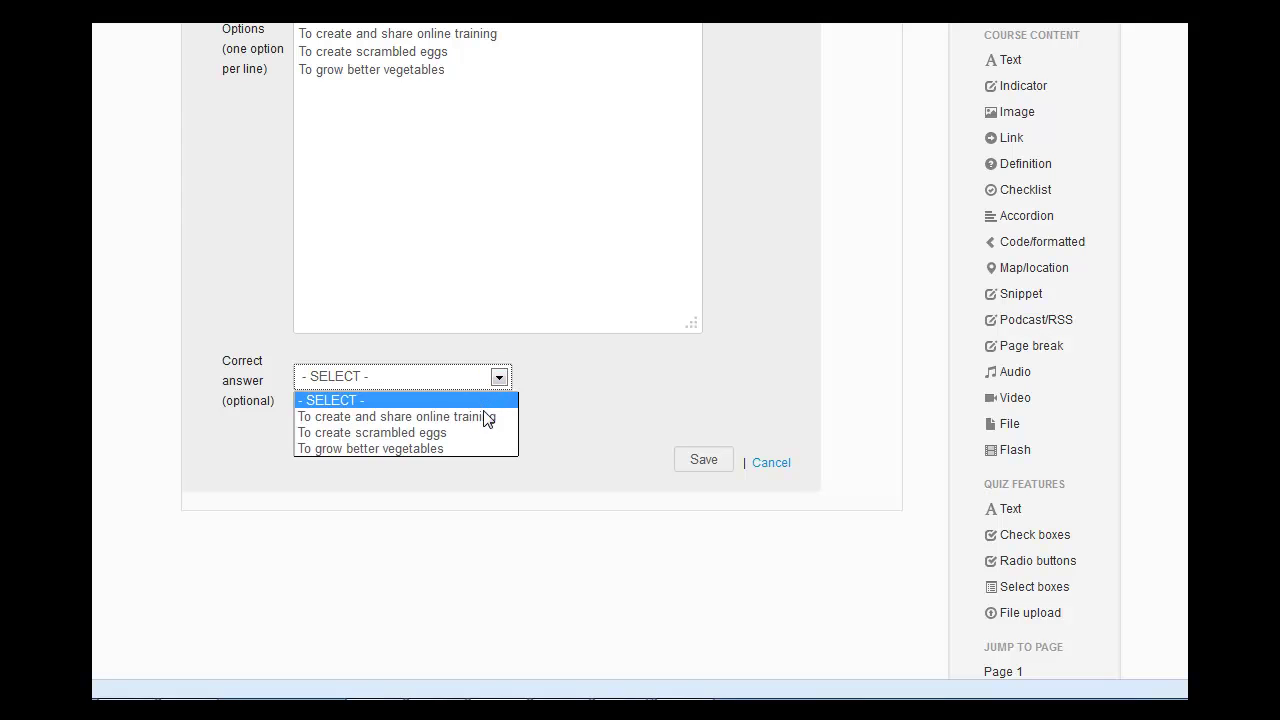
pyautogui.click(486, 416)
pyautogui.click(700, 461)
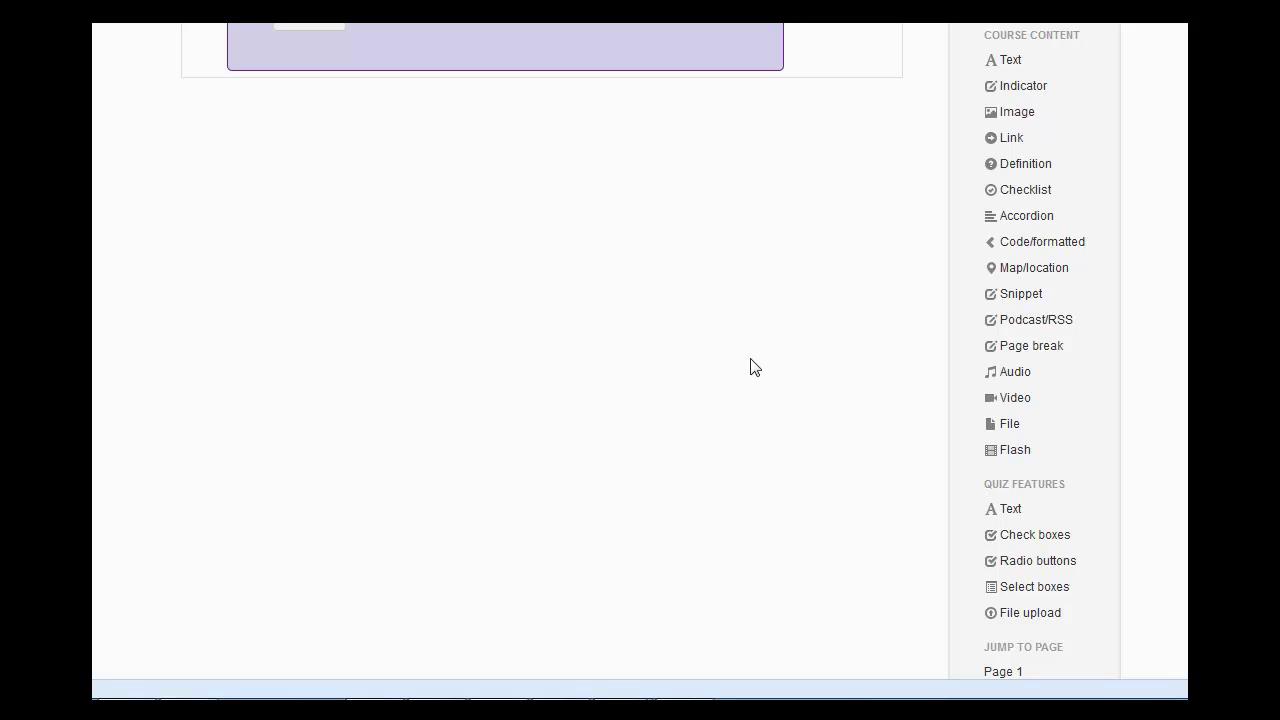
pyautogui.scroll(1, 810, 372)
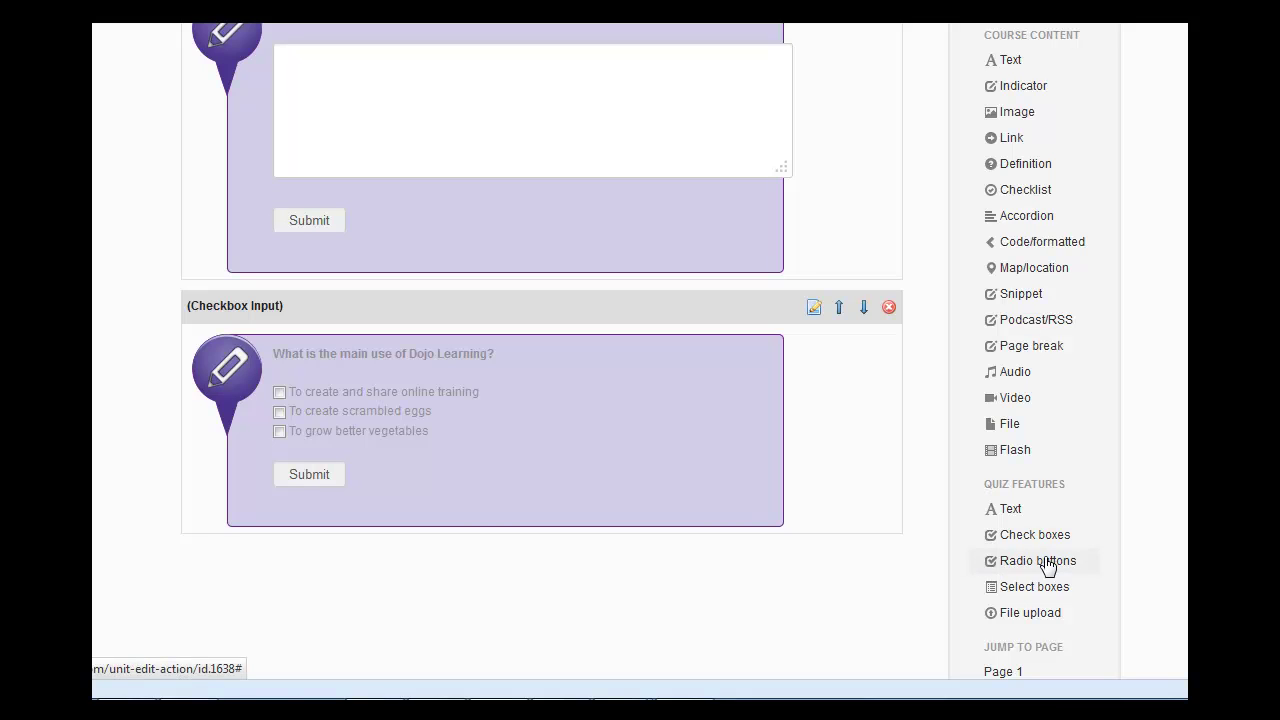
# Step: Add a file upload quiz item reading "Complete handout 1 and upload it to be marked." and save it
pyautogui.click(1030, 613)
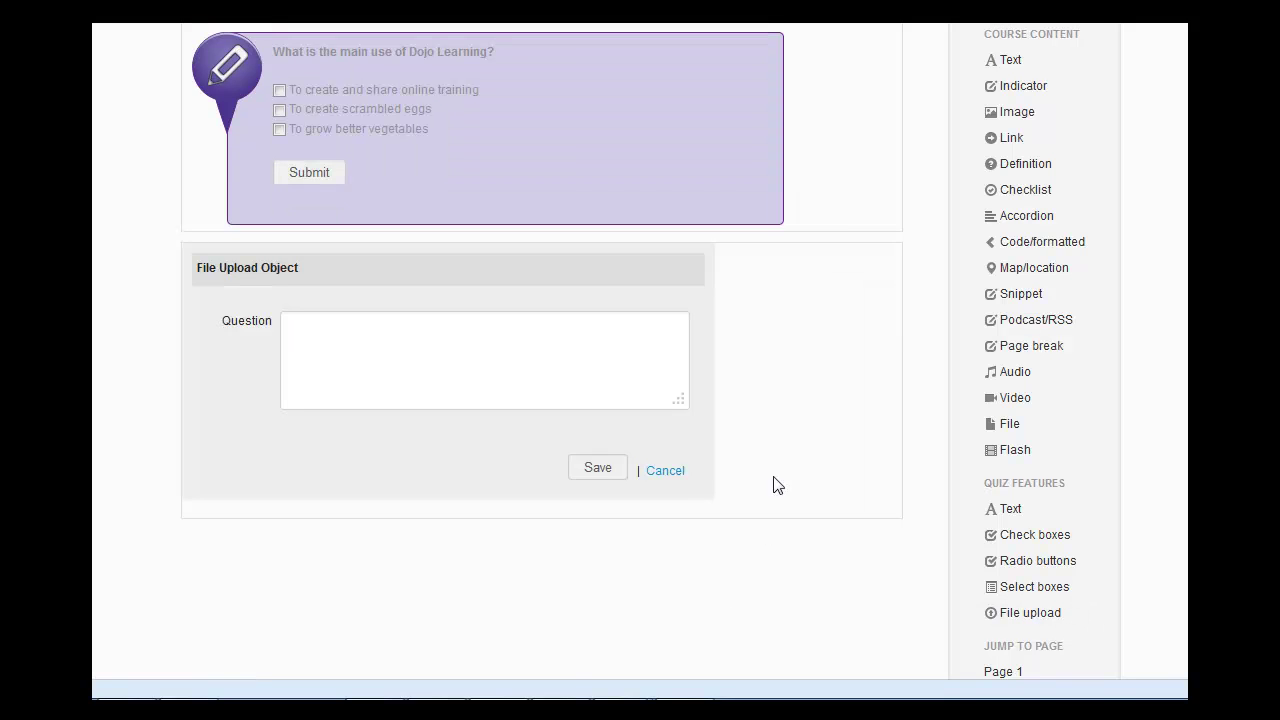
pyautogui.click(435, 346)
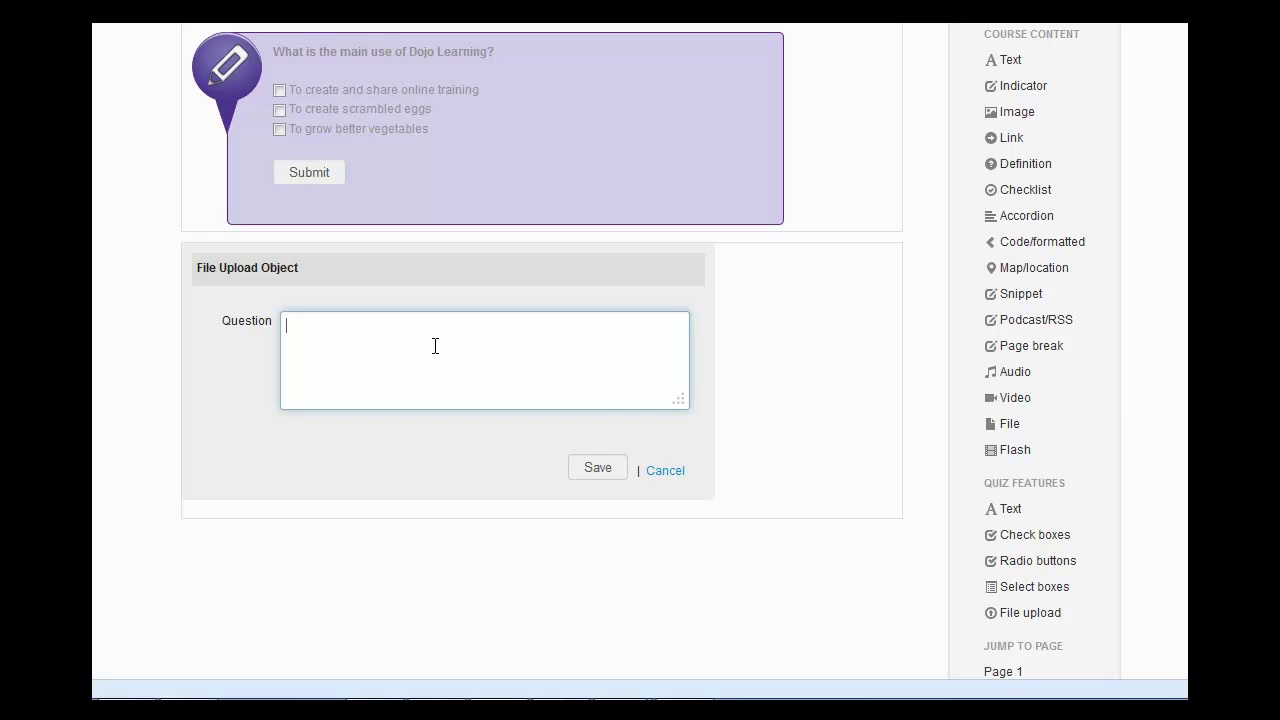
pyautogui.write('Complete handout 1 and upload it to be ma')
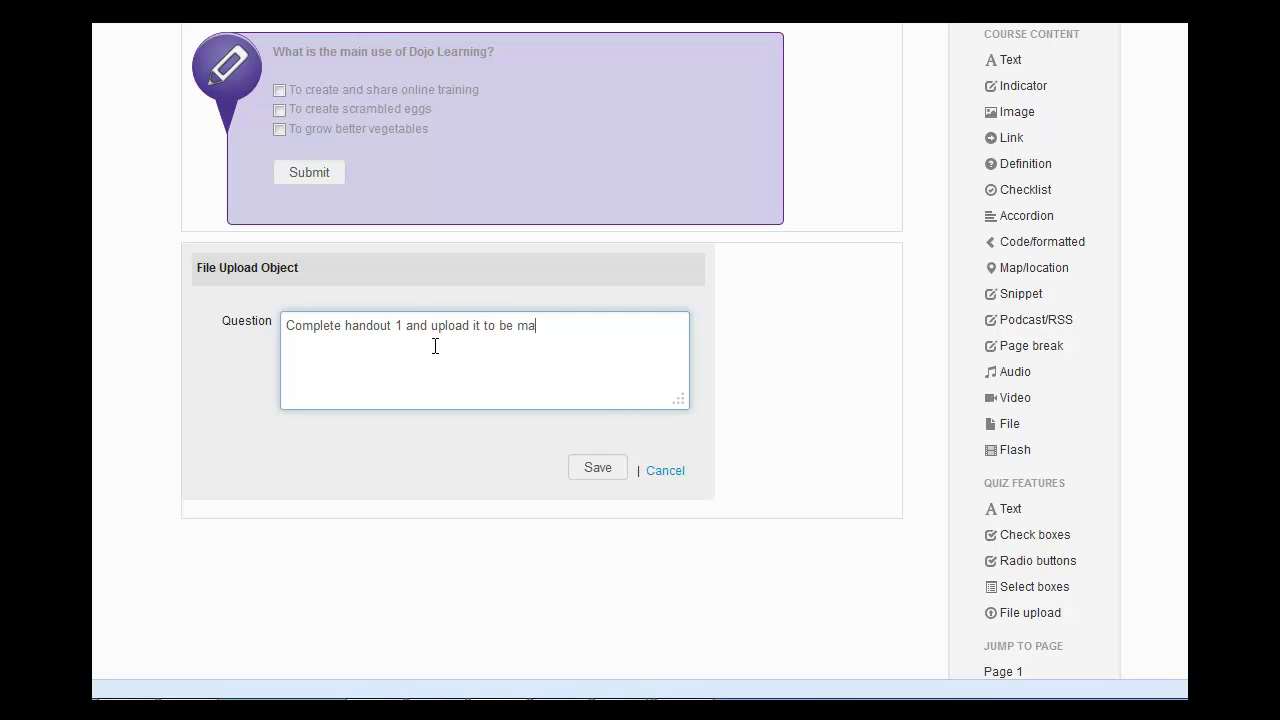
pyautogui.write('rked.')
pyautogui.click(588, 468)
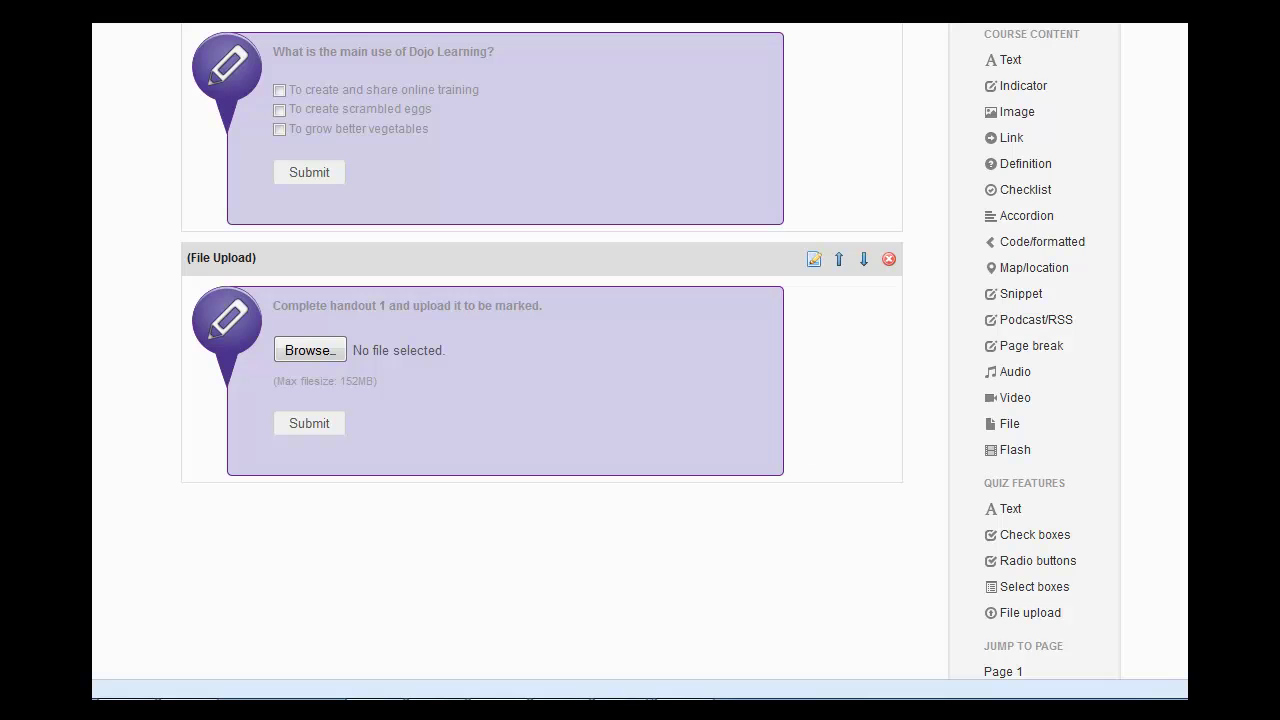
# Step: Return to the Dojo Learning Training course home and open the course as learners view it
pyautogui.scroll(4, 791, 455)
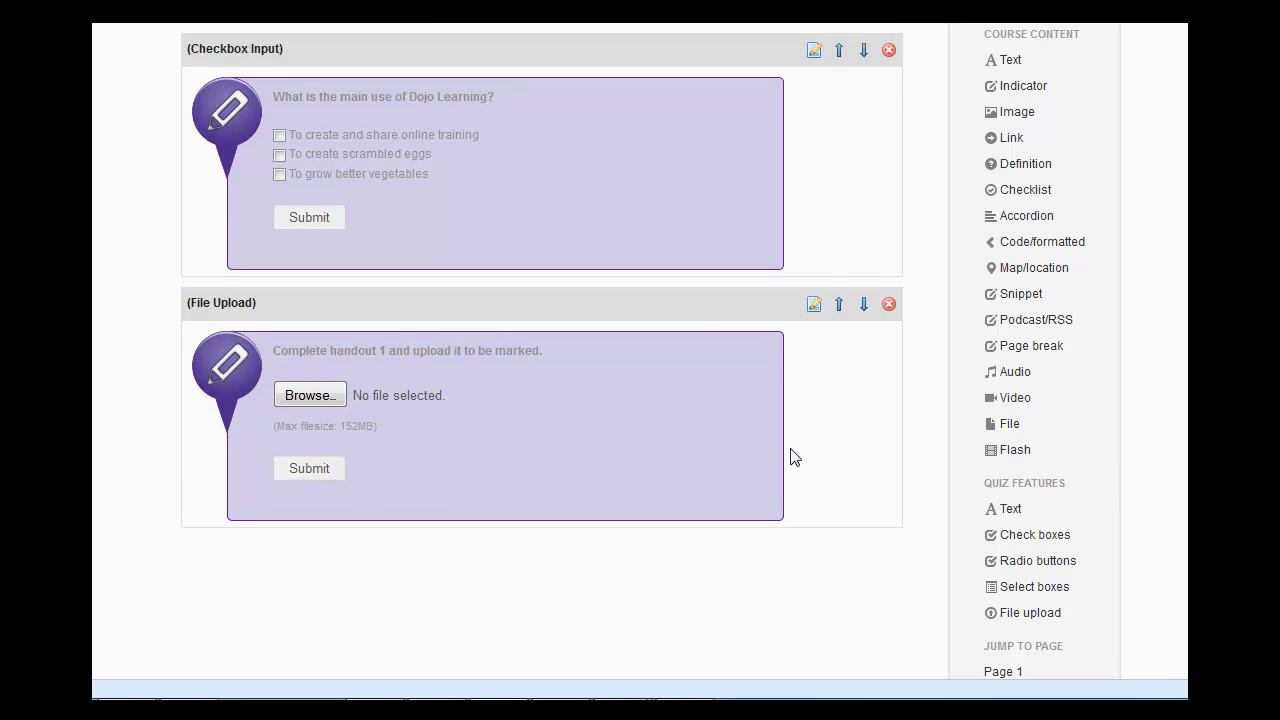
pyautogui.scroll(10, 1062, 452)
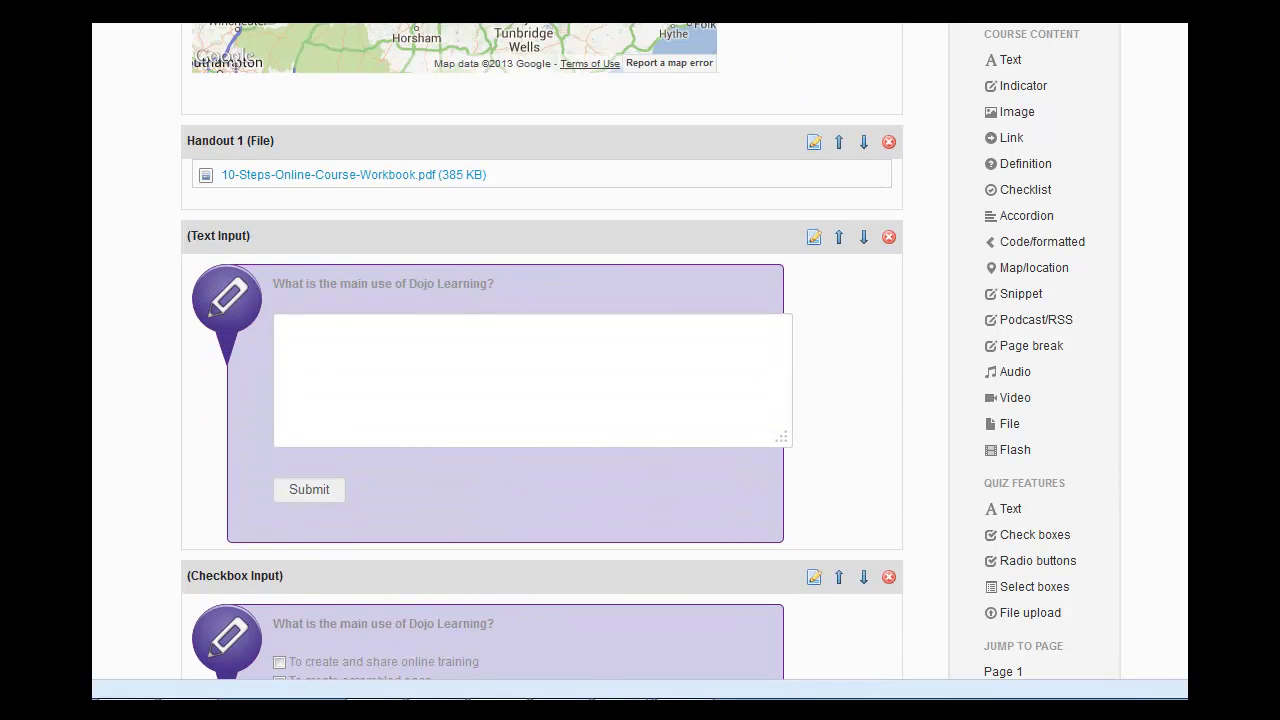
pyautogui.scroll(15, 542, 360)
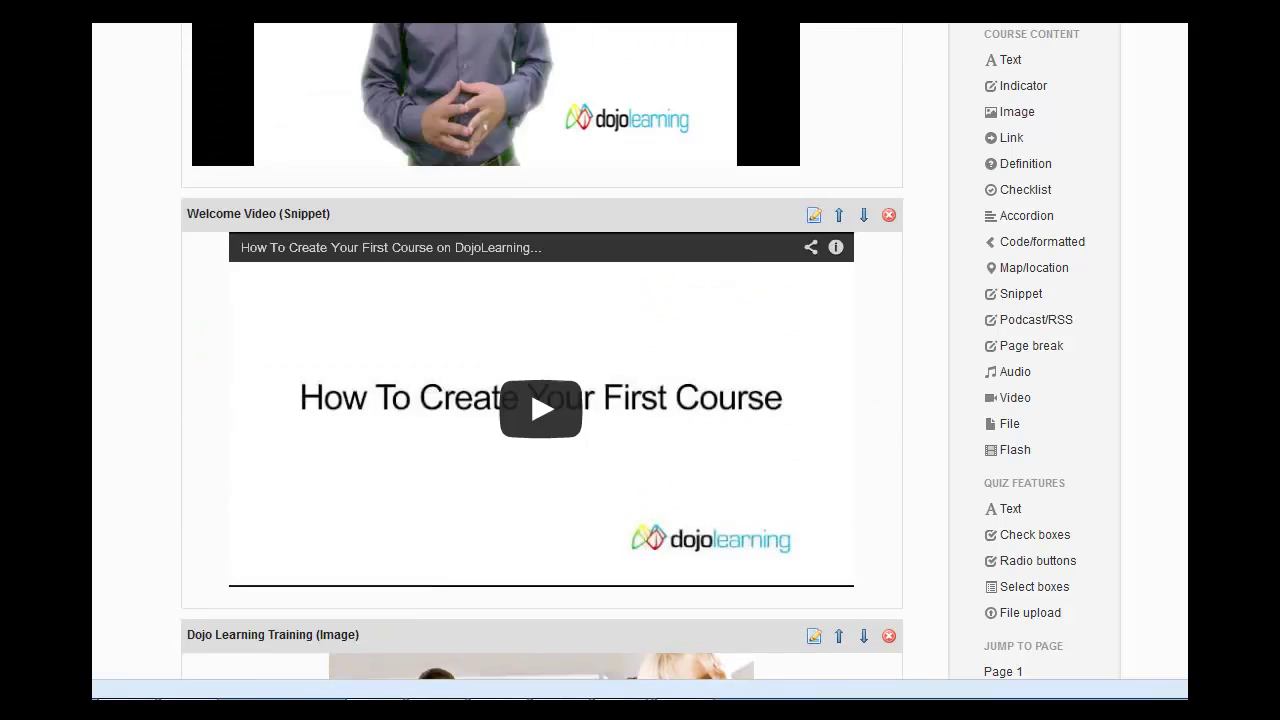
pyautogui.scroll(3, 825, 173)
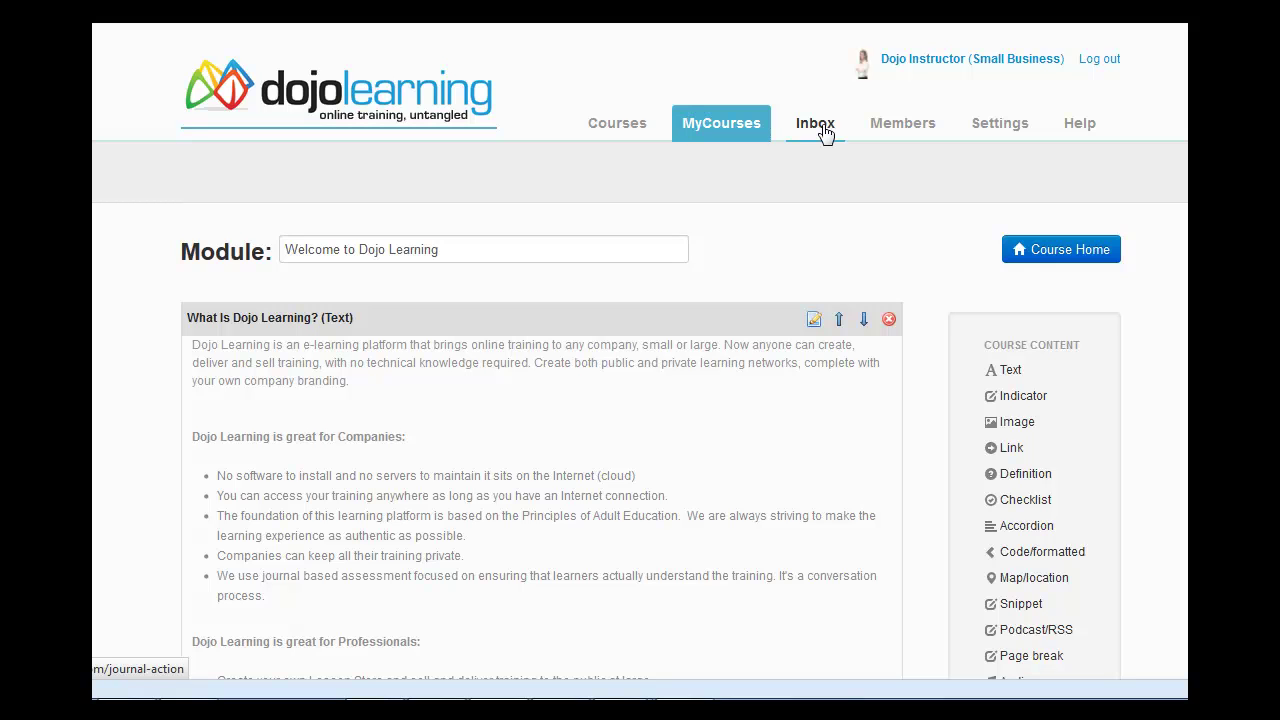
pyautogui.click(1052, 250)
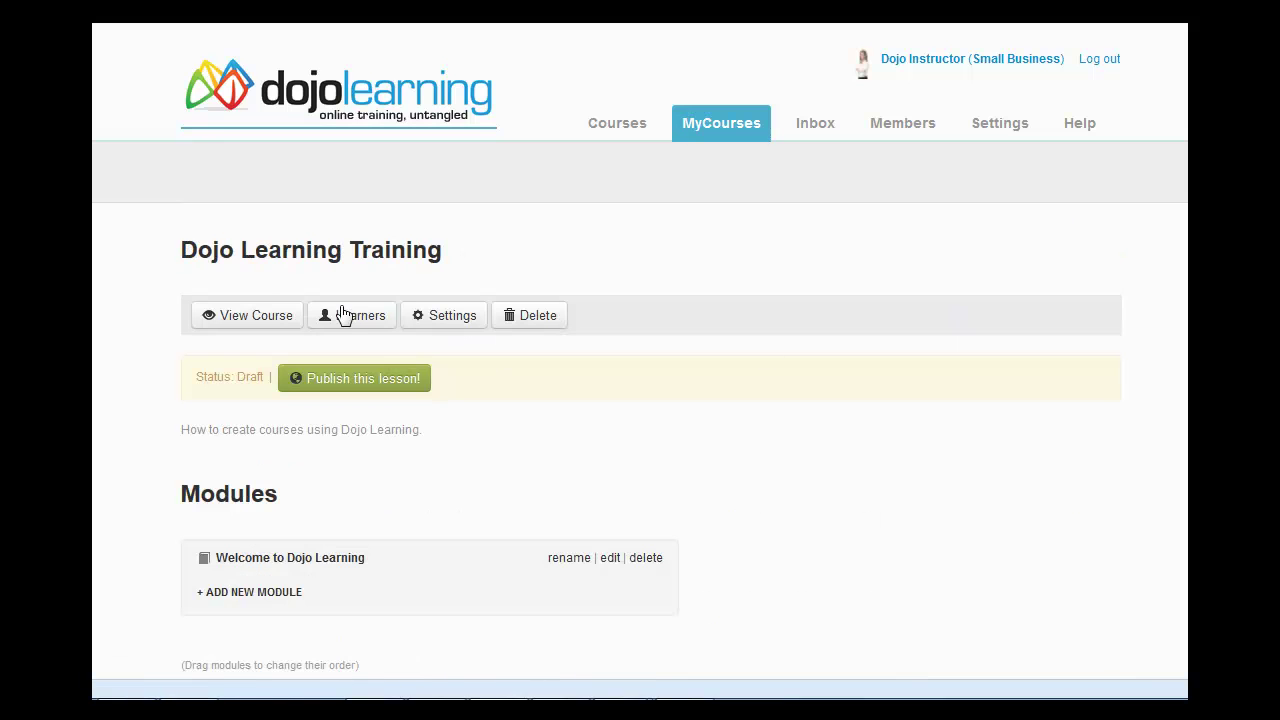
pyautogui.click(253, 316)
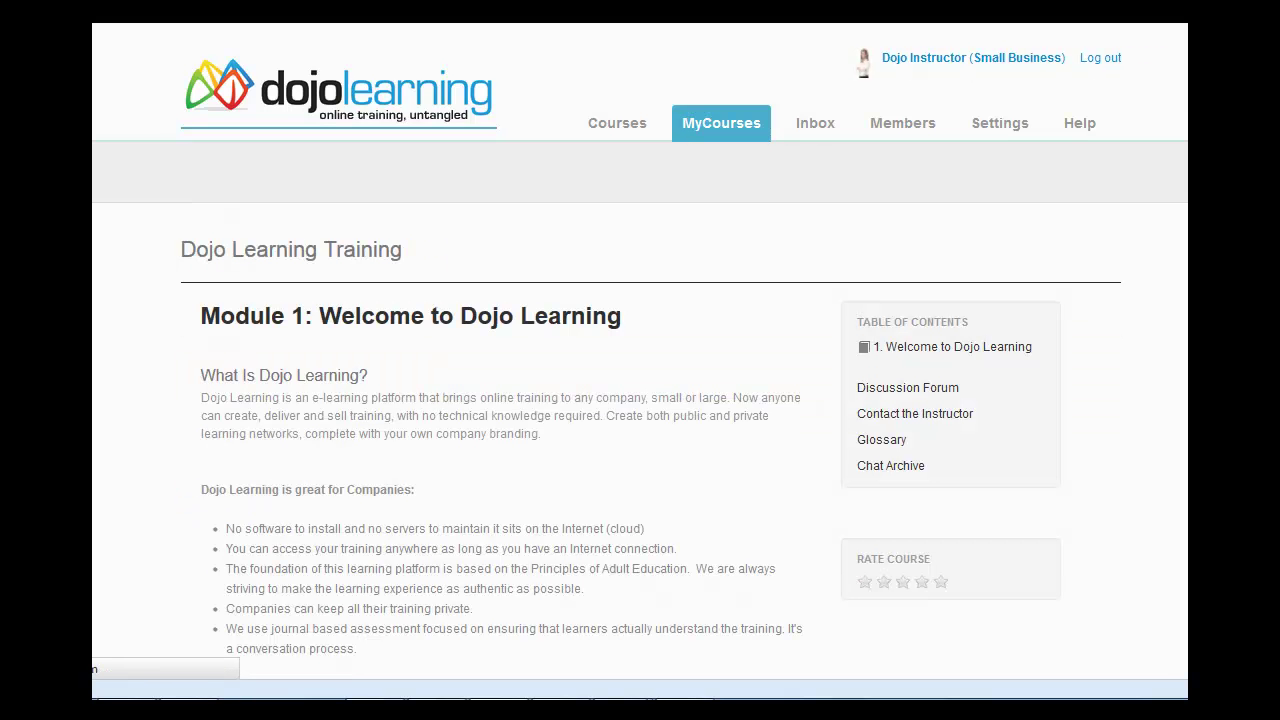
# Step: Review the Welcome to Dojo Learning module in the course view, from its introduction through the media, handout and quiz questions
pyautogui.scroll(-10, 1174, 295)
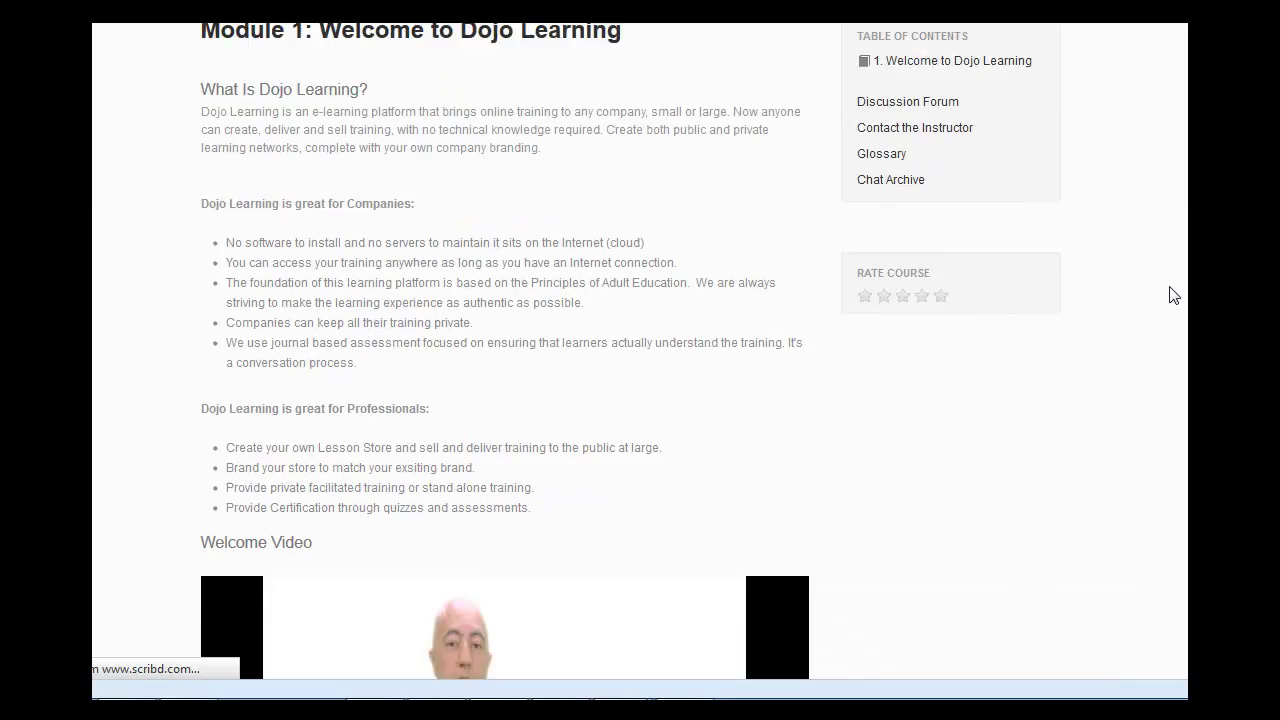
pyautogui.scroll(-12, 1163, 295)
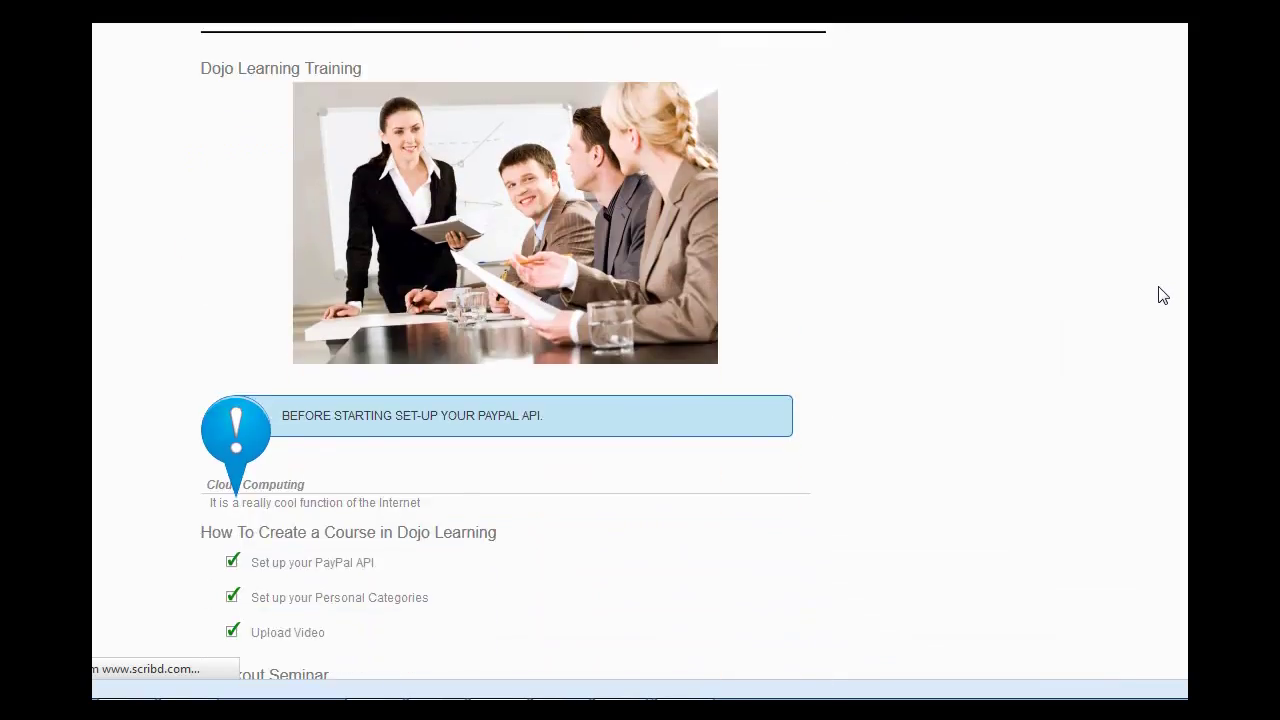
pyautogui.scroll(-4, 1159, 293)
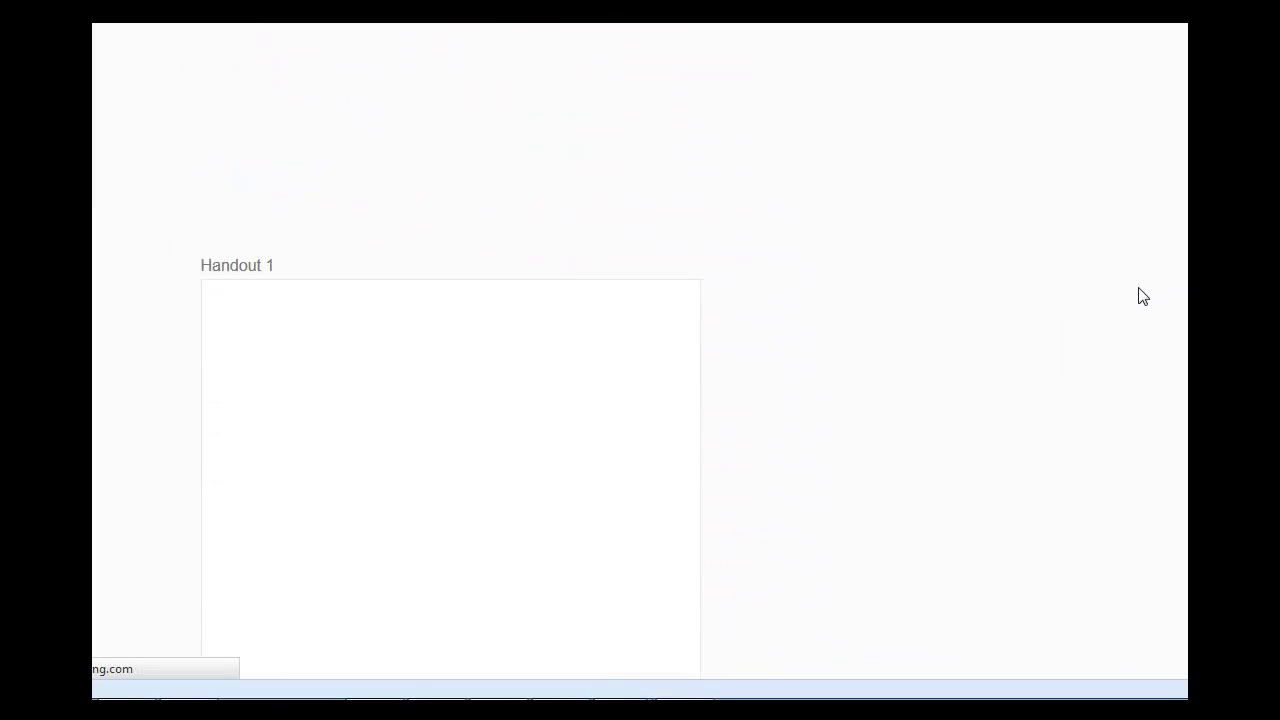
pyautogui.scroll(-10, 1056, 298)
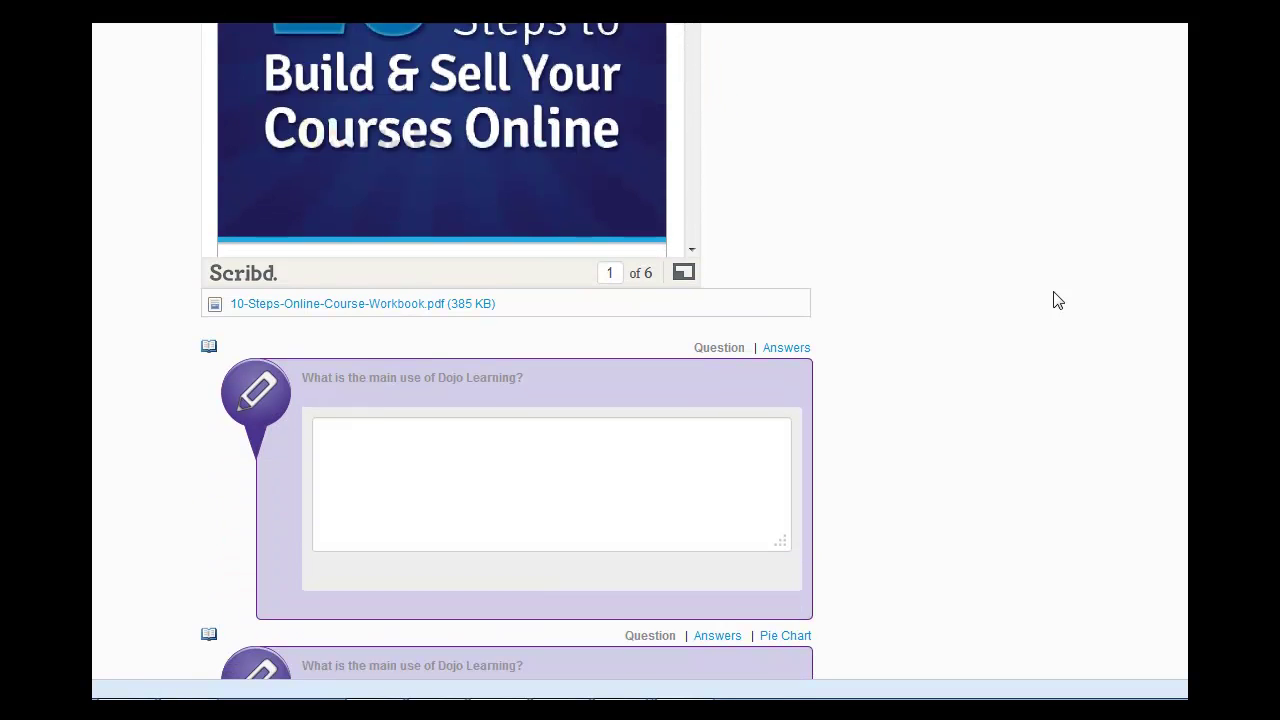
pyautogui.scroll(-2, 951, 343)
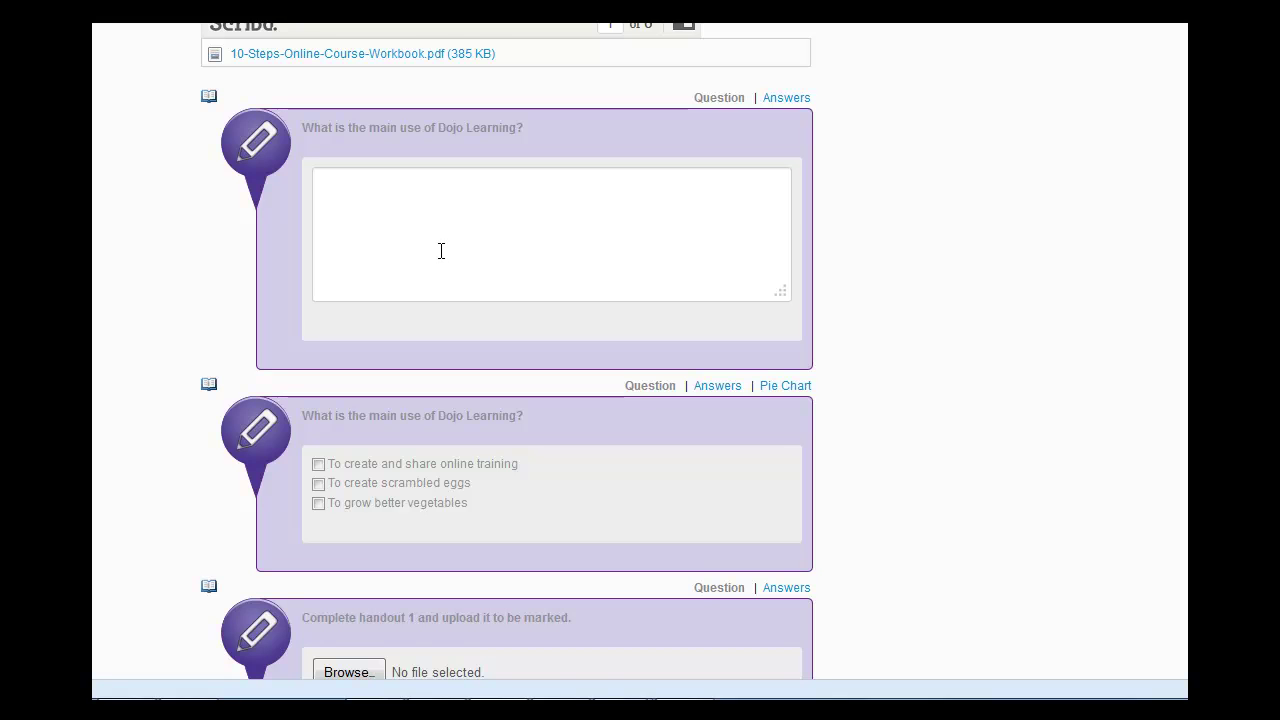
pyautogui.scroll(-2, 934, 343)
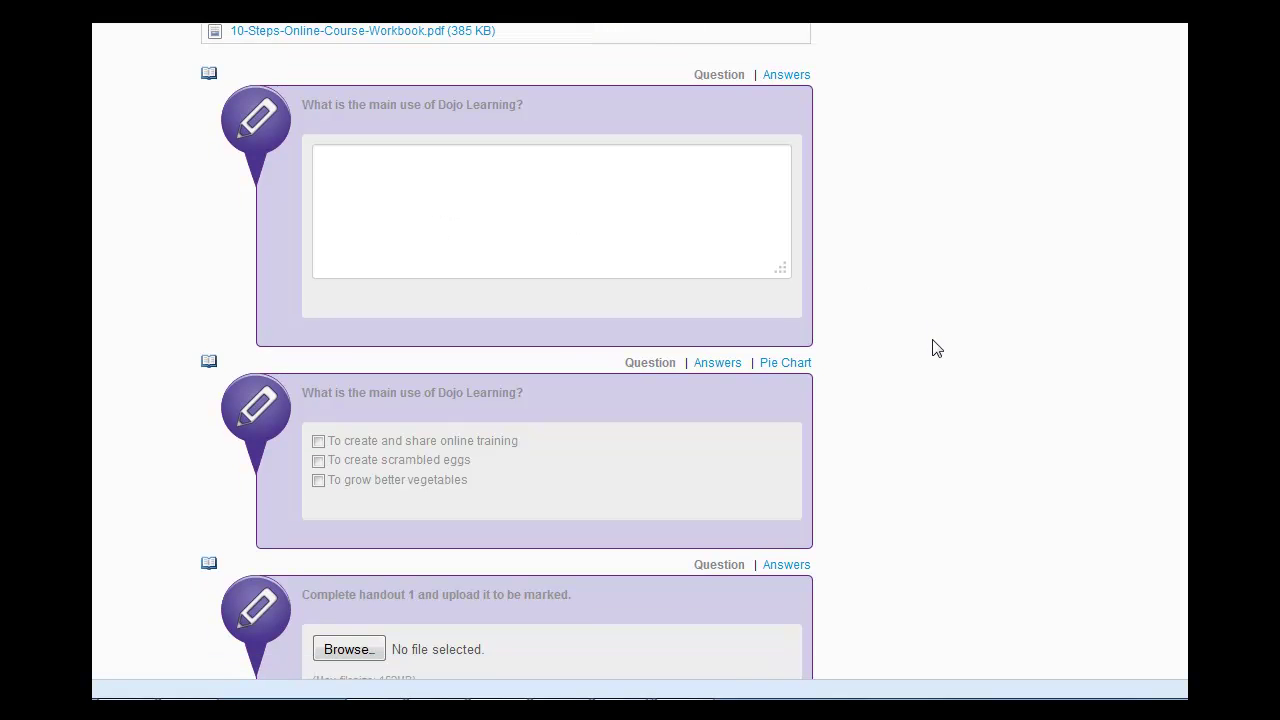
pyautogui.scroll(-4, 894, 354)
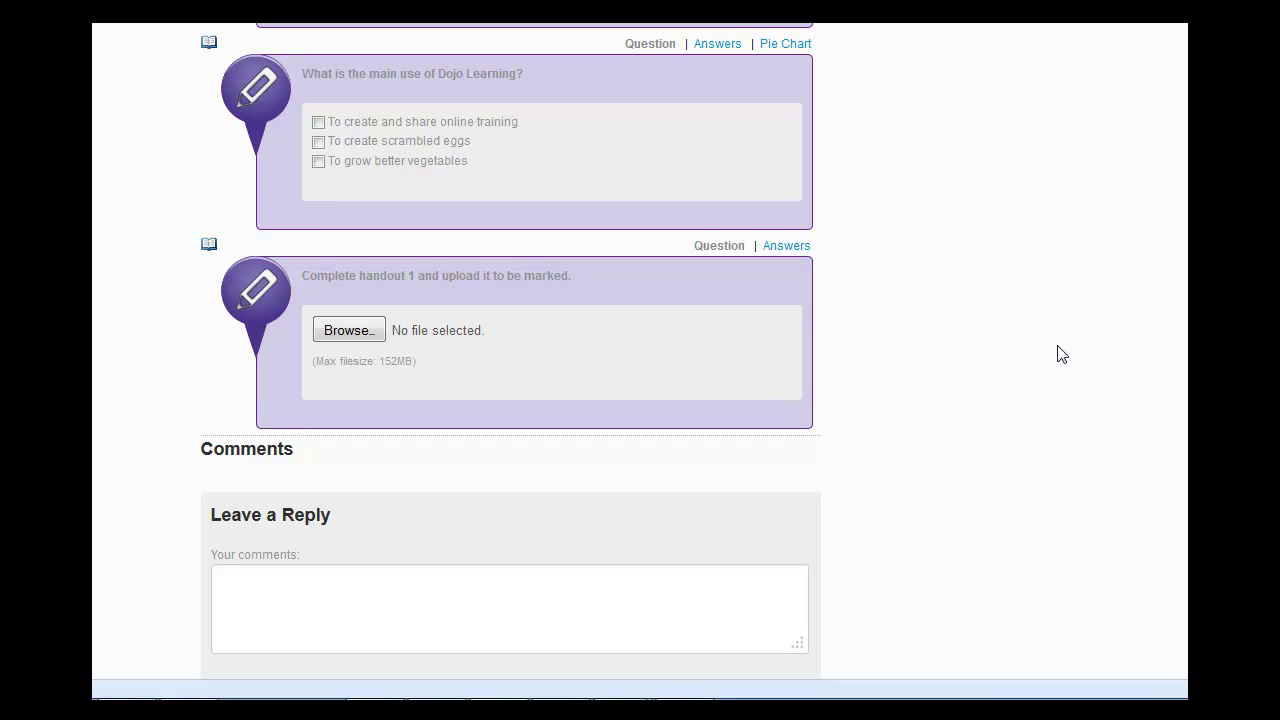
pyautogui.scroll(2, 1064, 355)
pyautogui.scroll(3, 1064, 355)
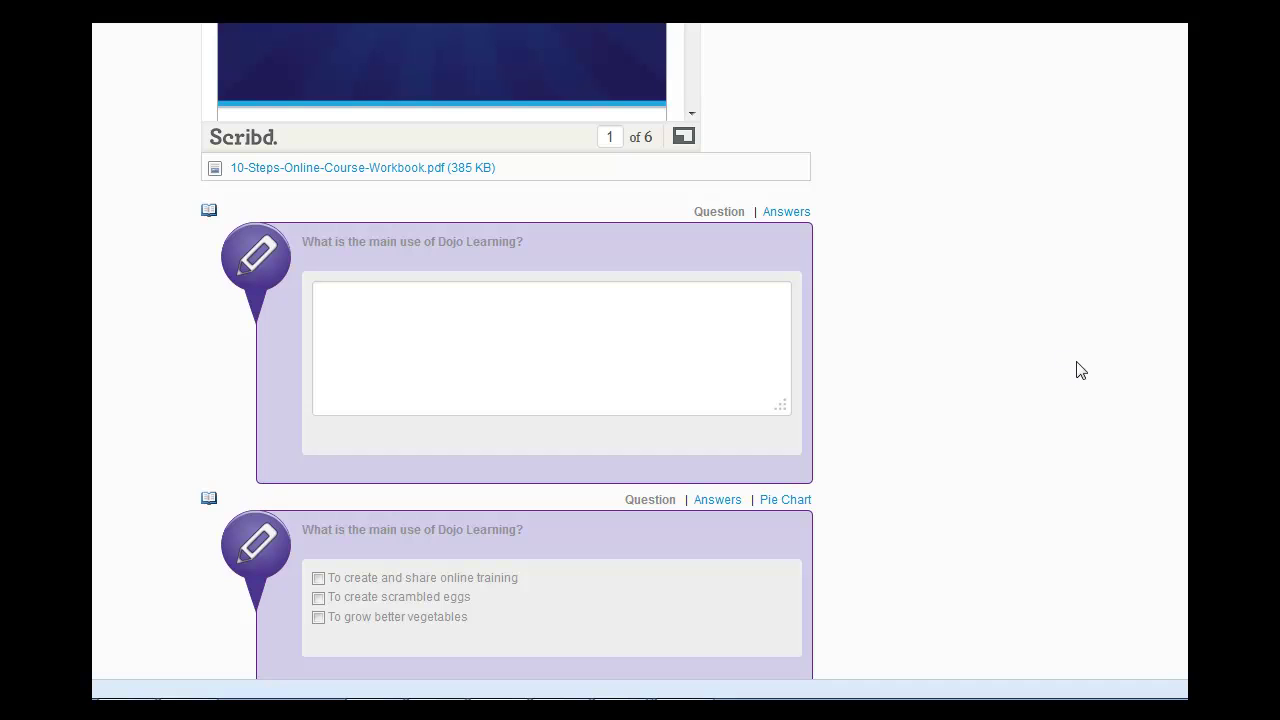
pyautogui.scroll(1, 1074, 369)
pyautogui.scroll(8, 1081, 370)
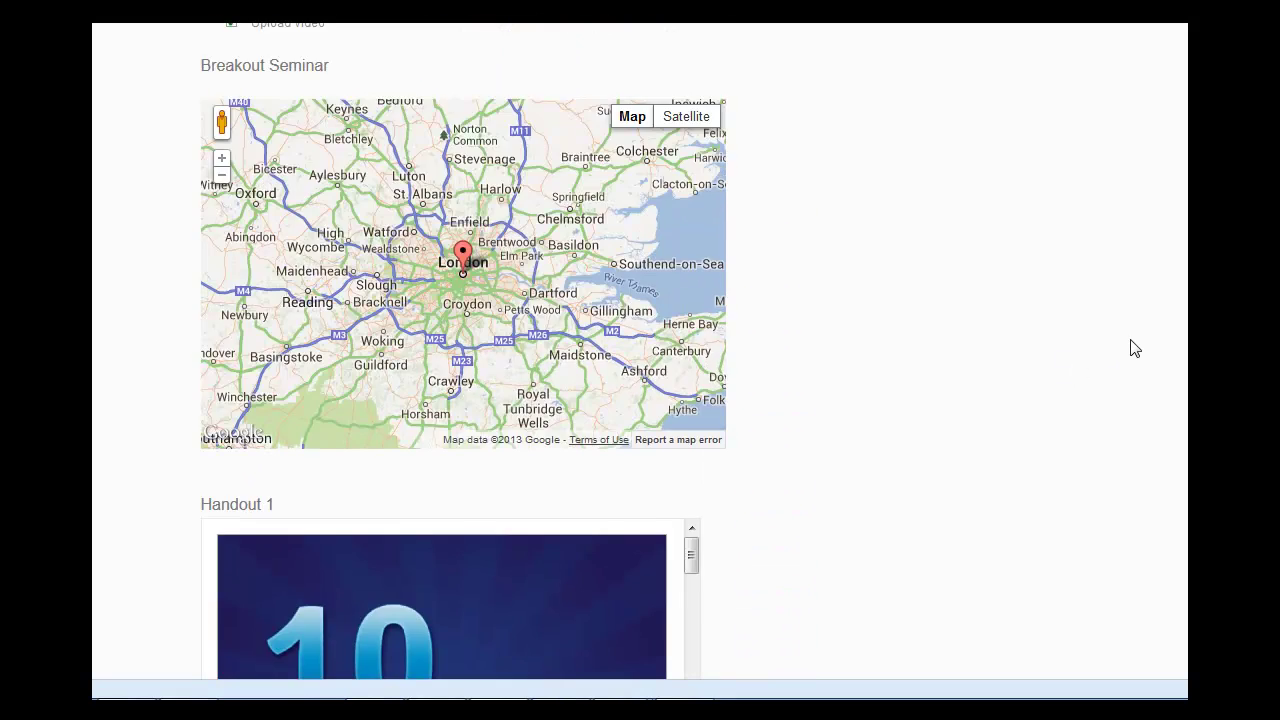
pyautogui.scroll(10, 1150, 356)
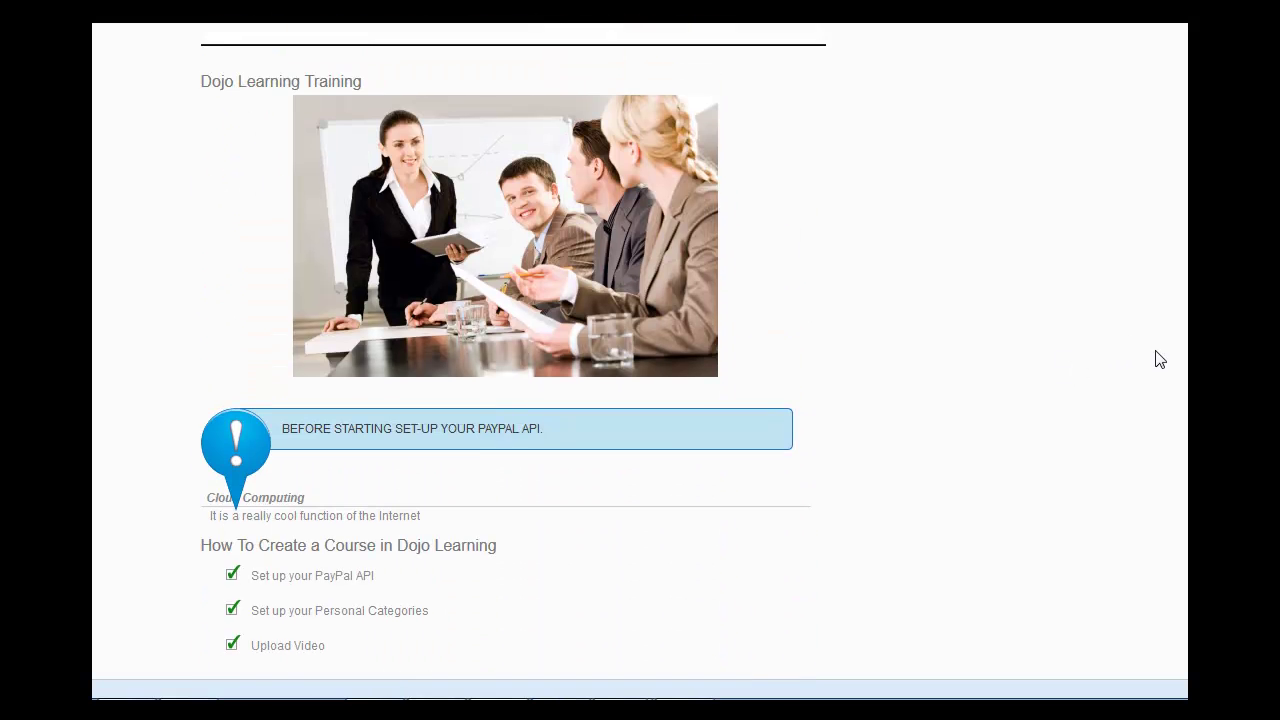
pyautogui.scroll(8, 1159, 359)
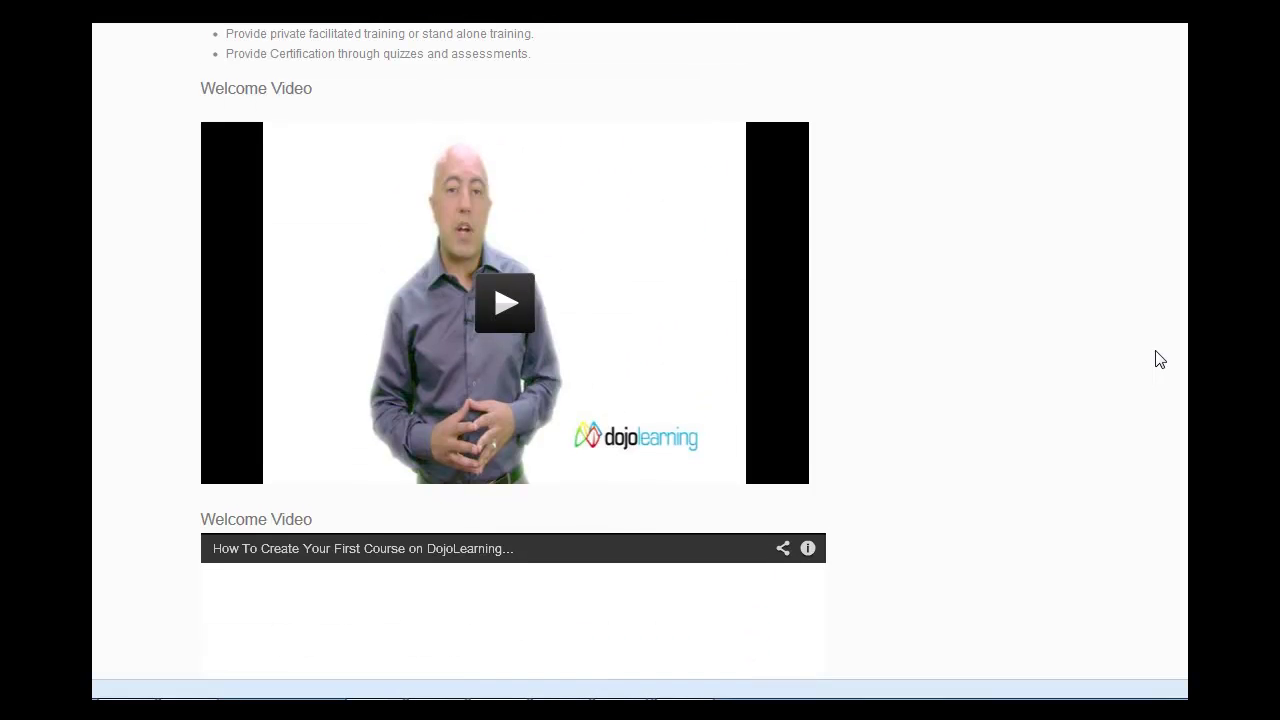
pyautogui.scroll(4, 1159, 359)
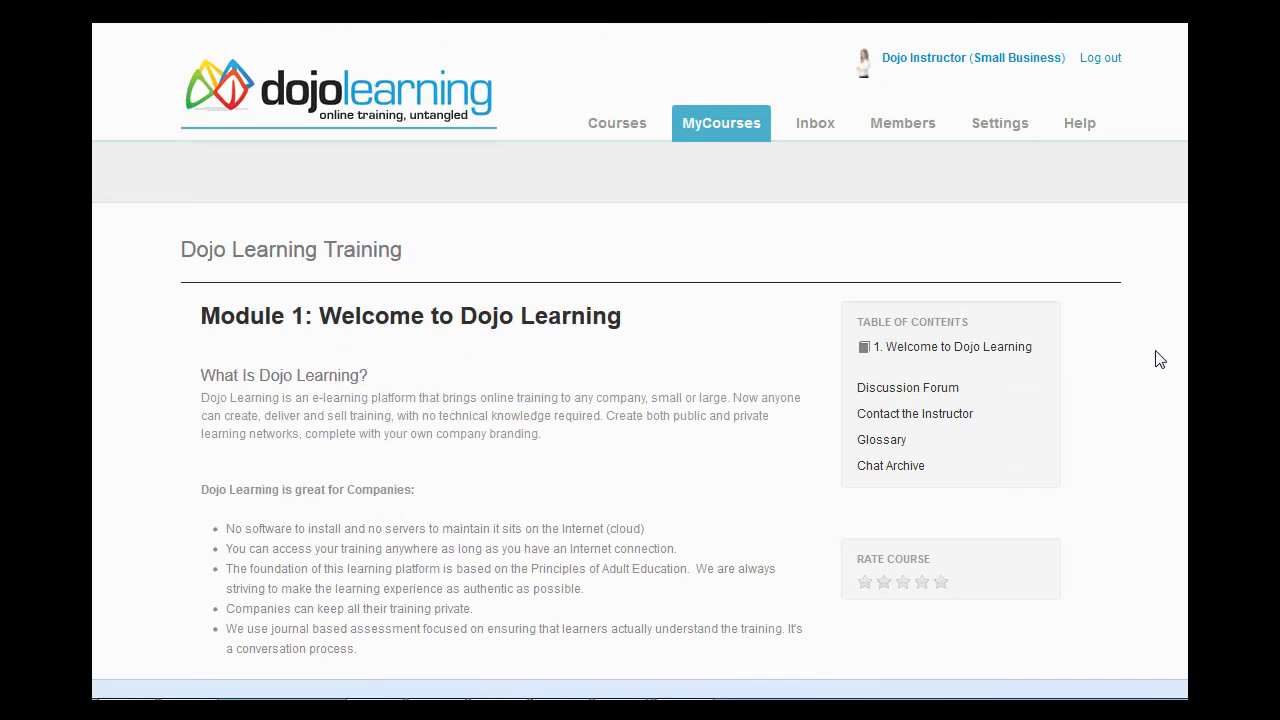